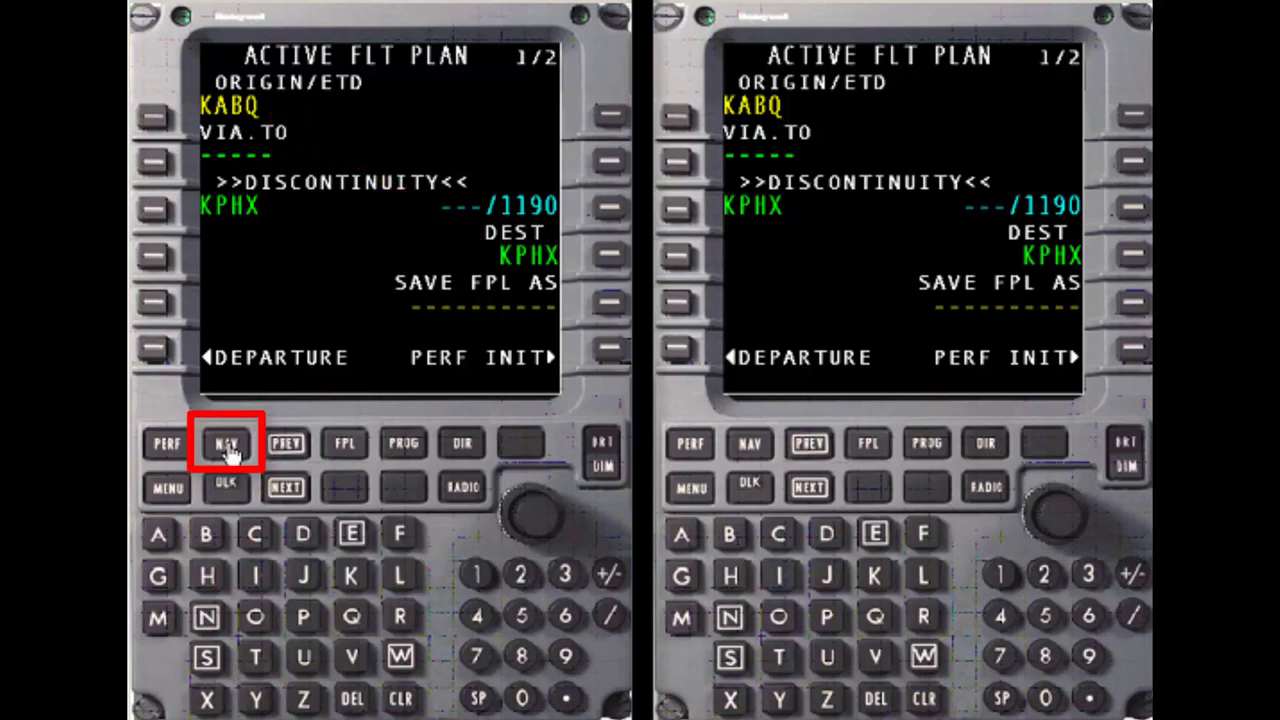
Open the datalink flight plan page, enter RA1234 as the FPL ID and send the flight plan request.
click(228, 447)
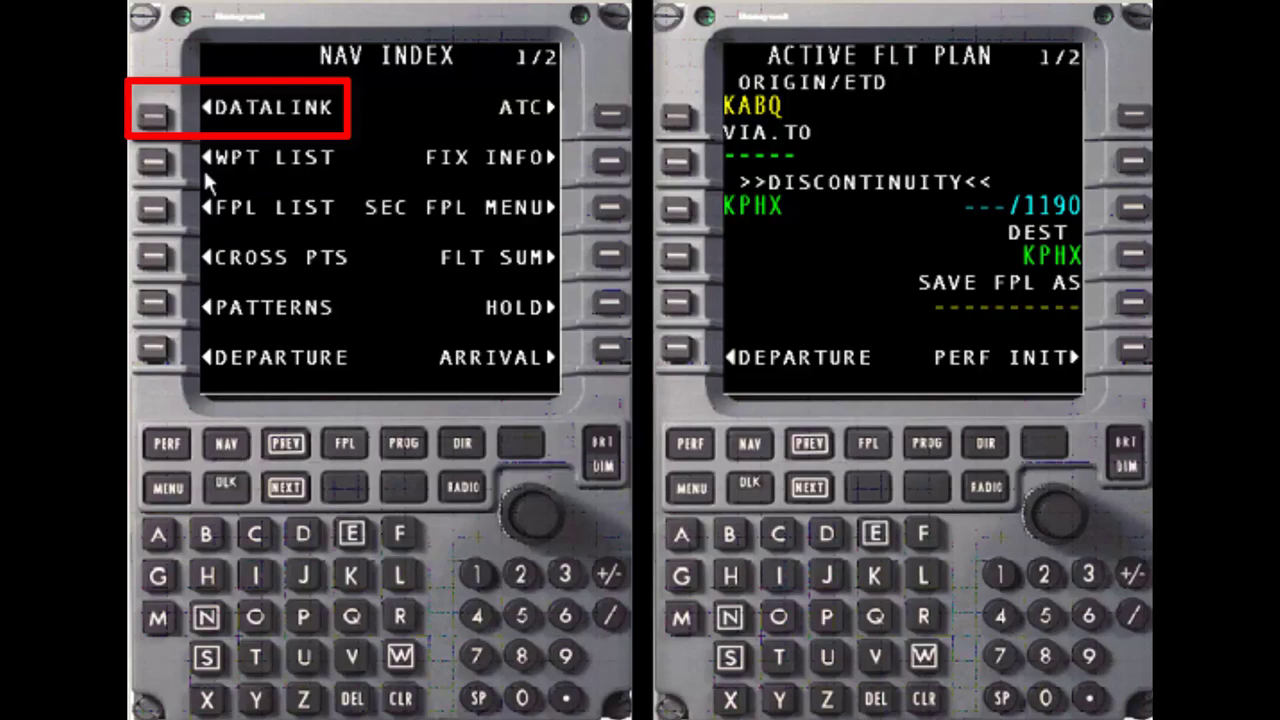
click(152, 118)
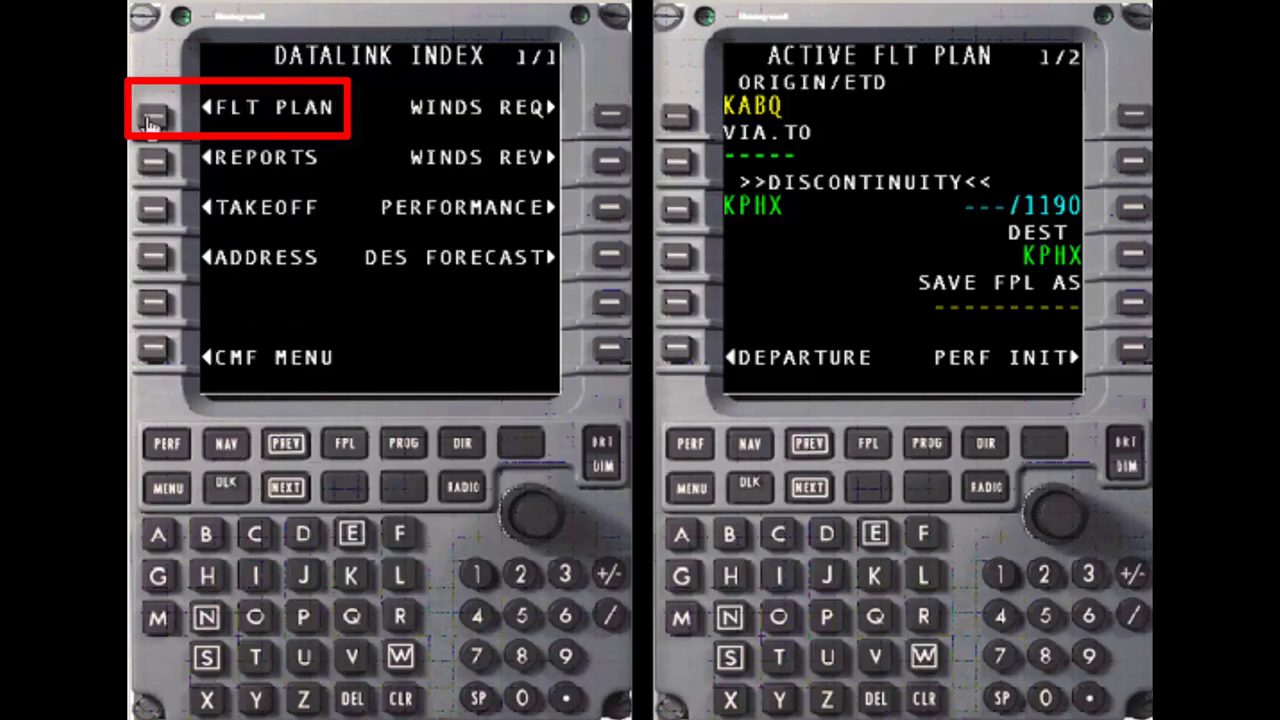
click(151, 120)
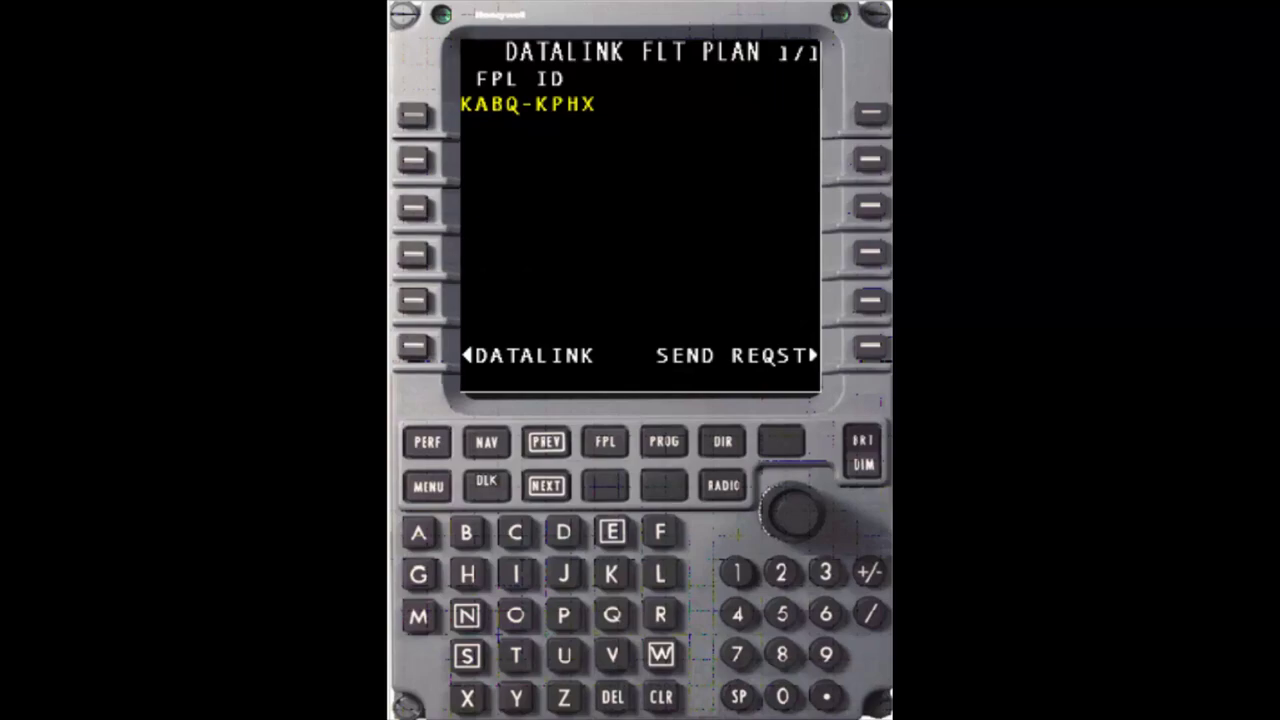
text(RA1234)
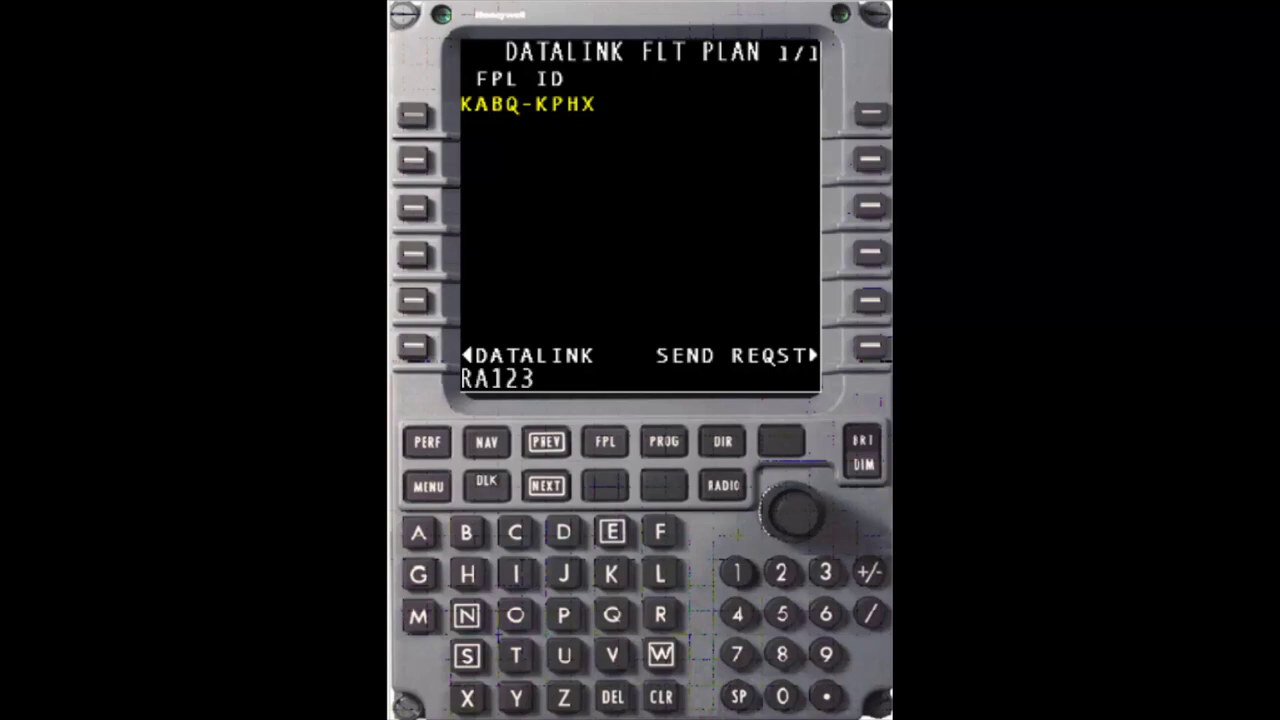
click(413, 113)
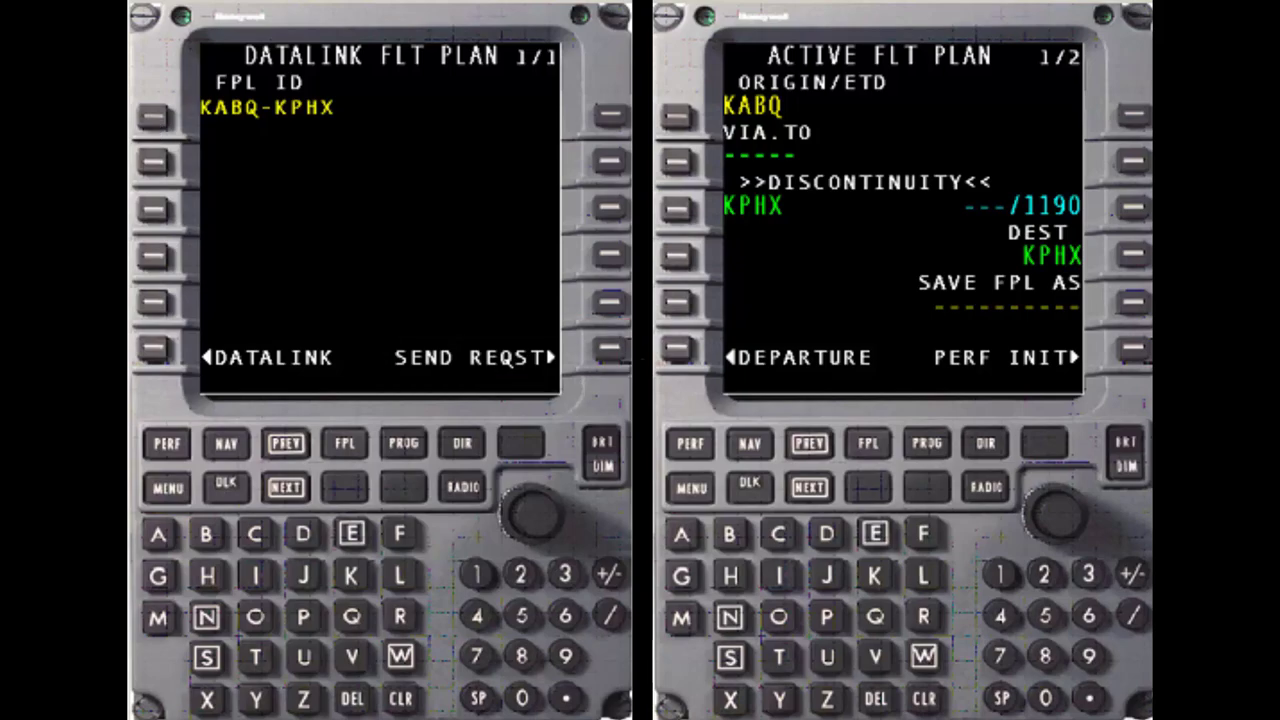
click(610, 350)
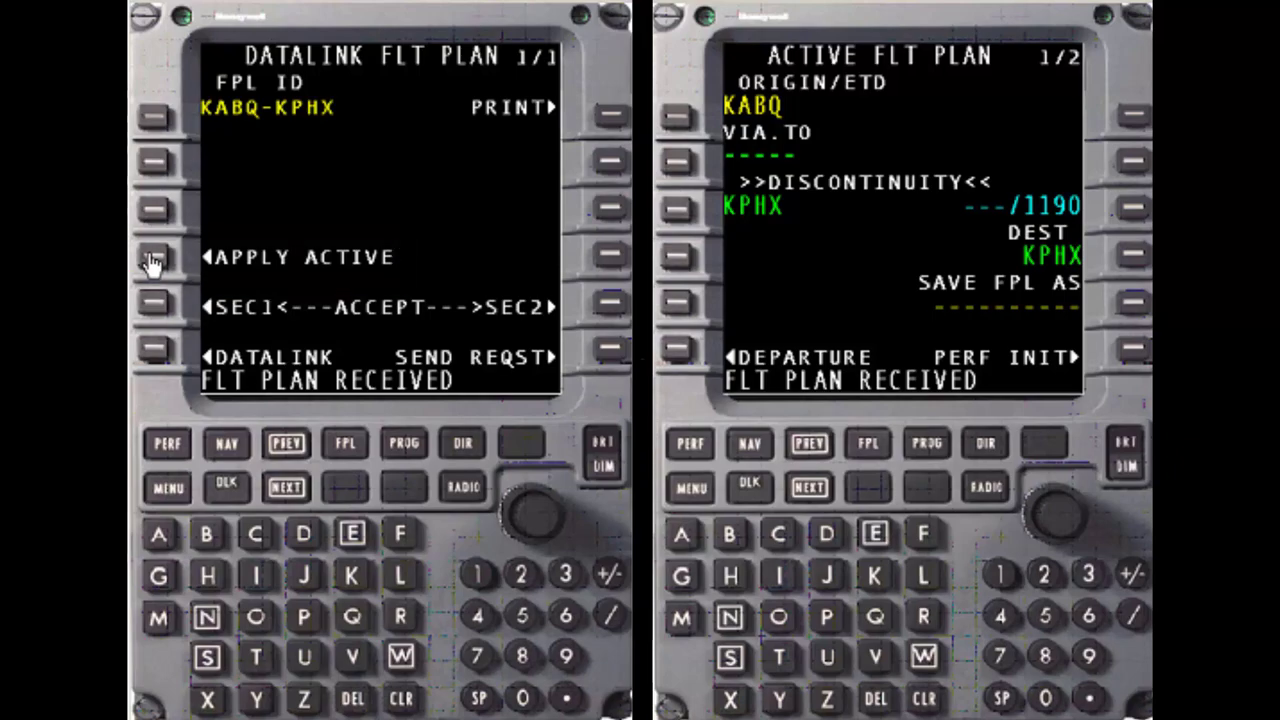
Apply the received datalink flight plan to the active route, review its pages and activate it.
click(152, 258)
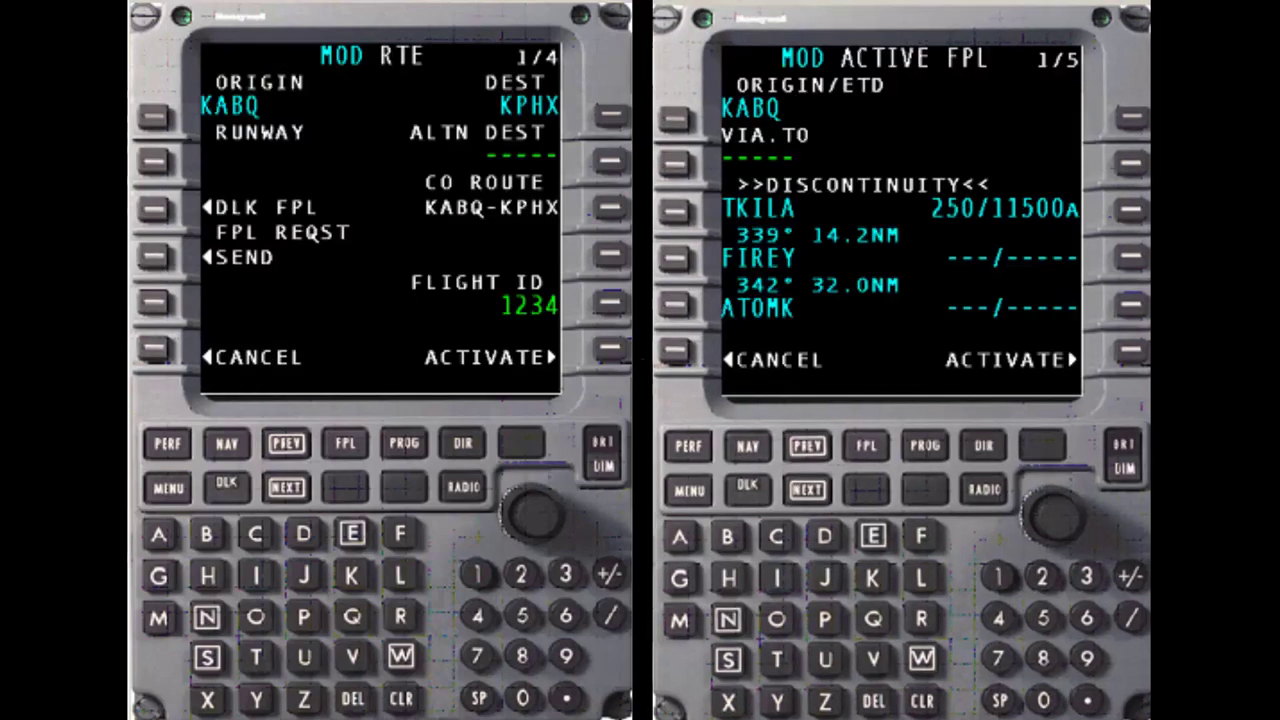
click(810, 490)
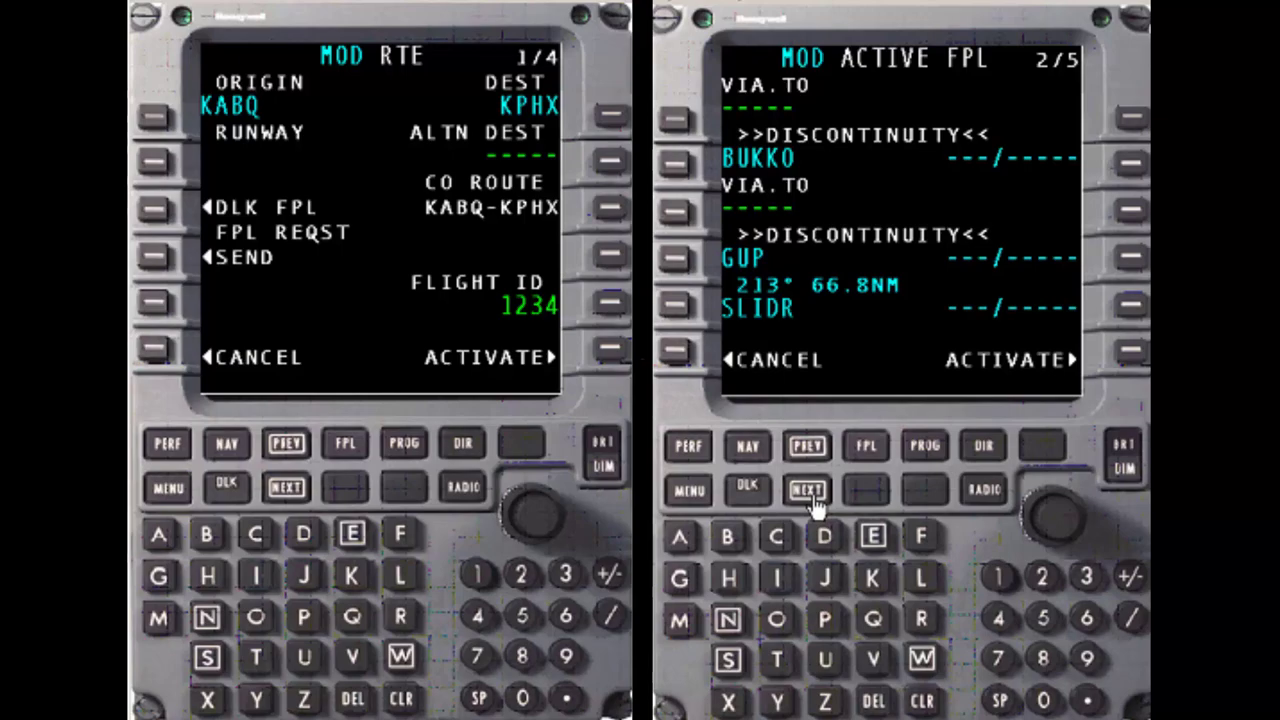
click(813, 499)
click(816, 498)
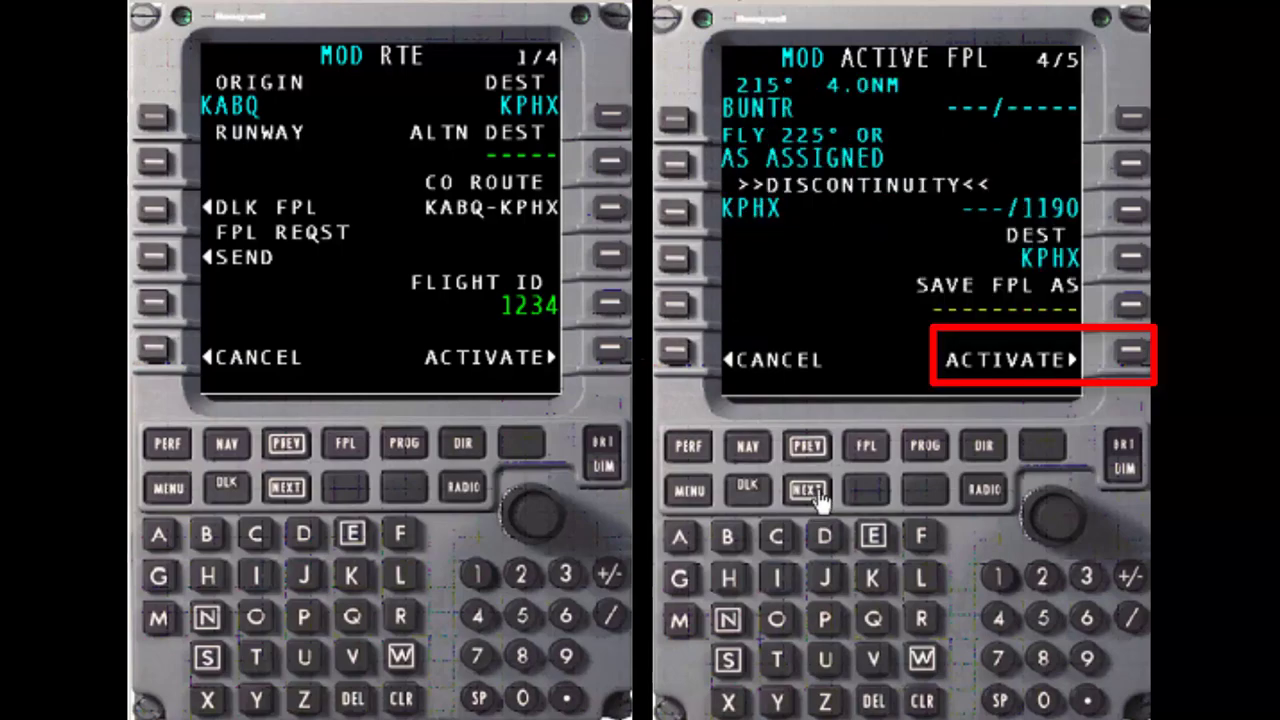
click(609, 352)
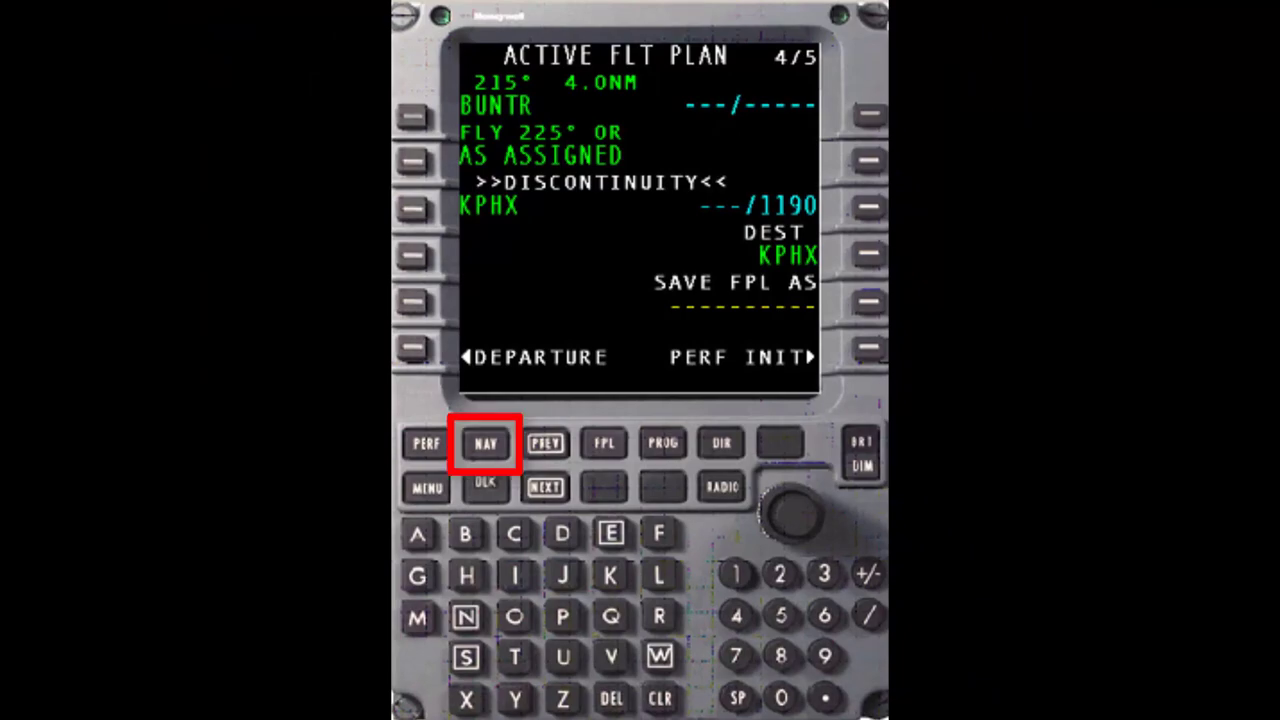
Open the ATC logon/status page, enter KUSA as the logon facility and send the logon.
click(485, 444)
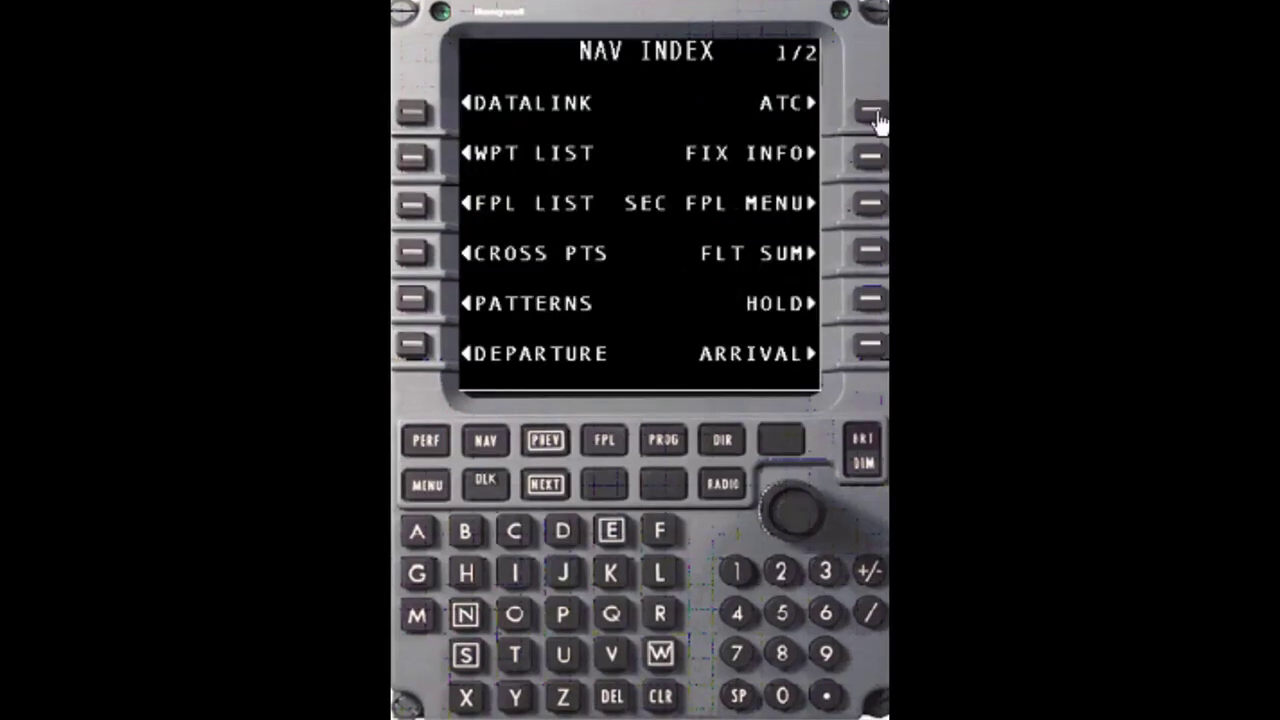
click(872, 112)
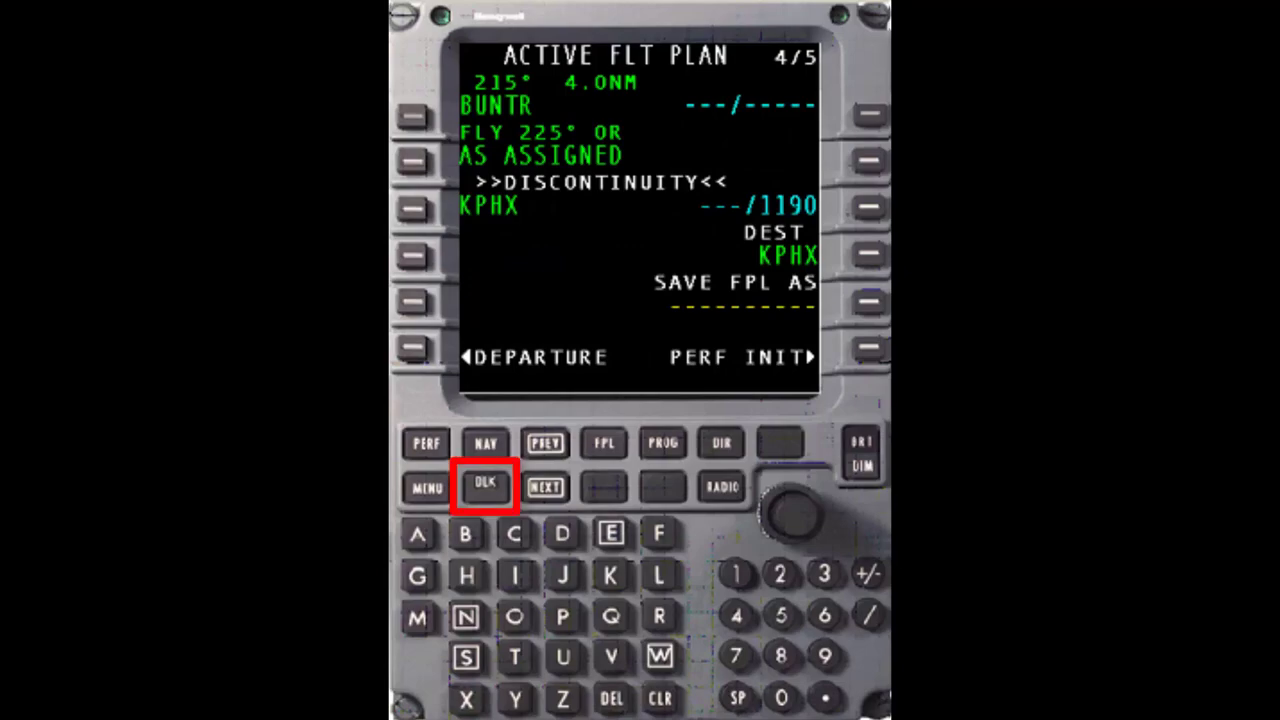
click(485, 487)
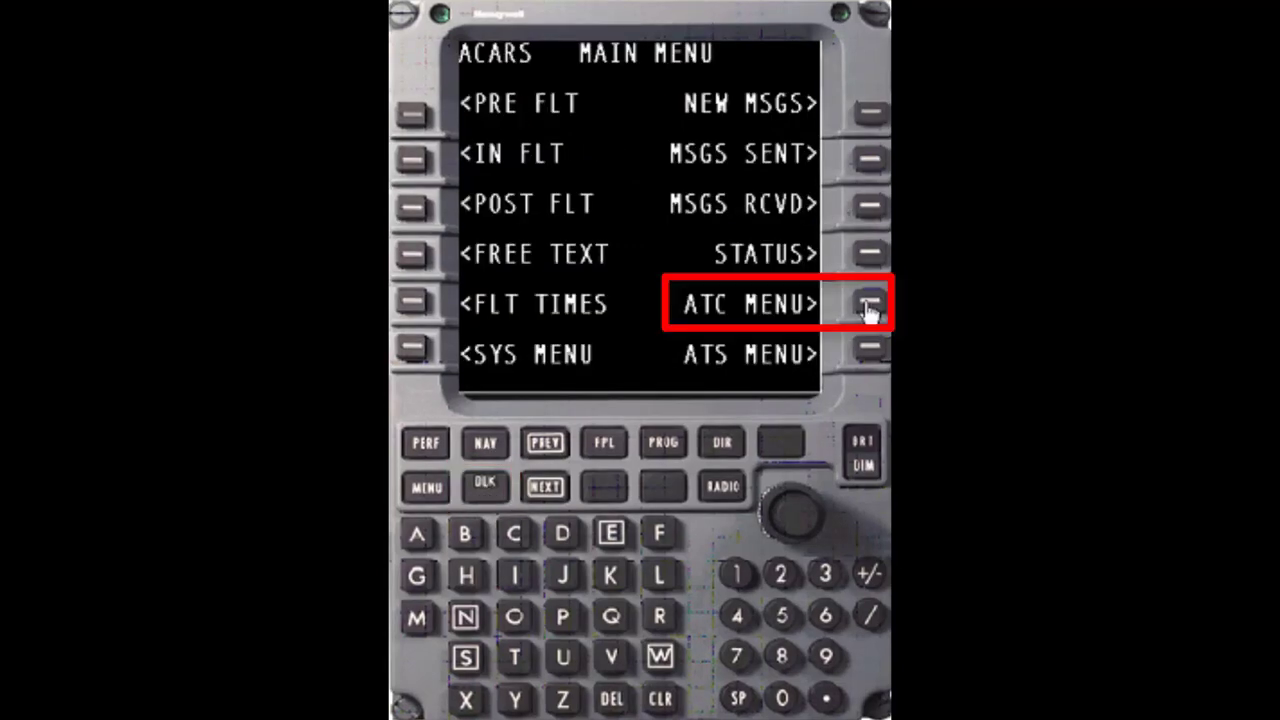
click(868, 308)
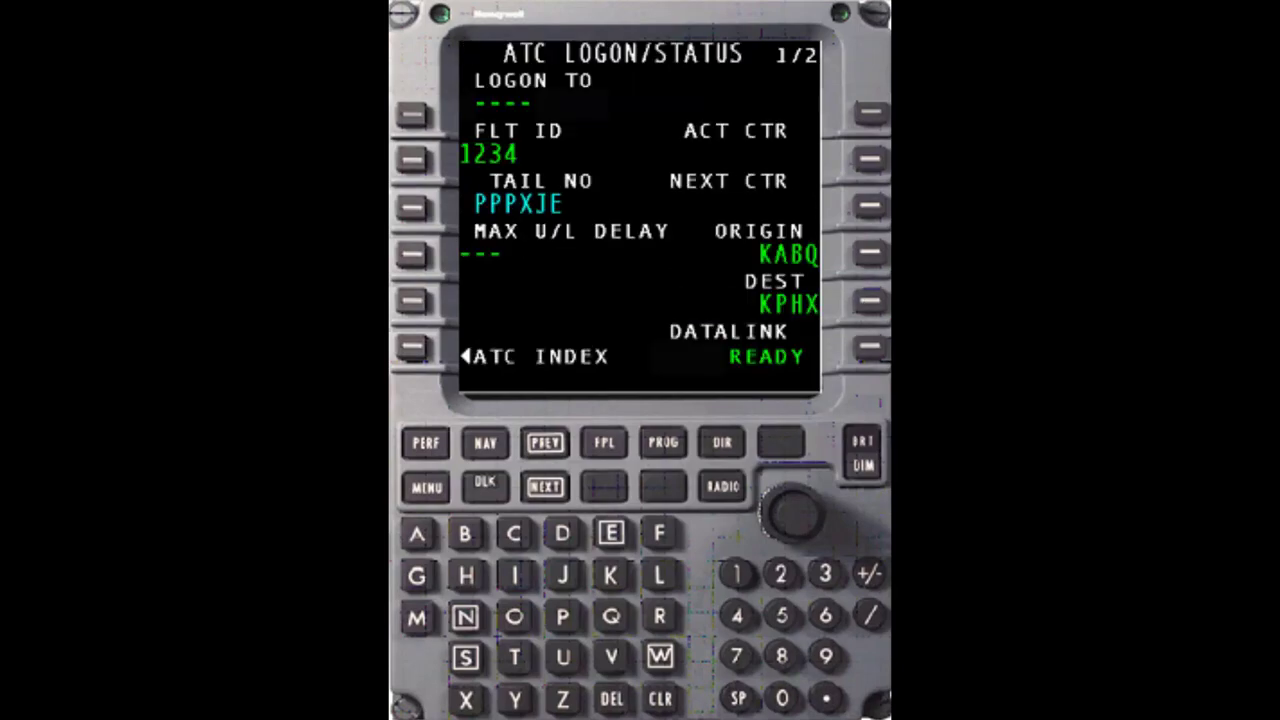
text(KUSA)
click(412, 118)
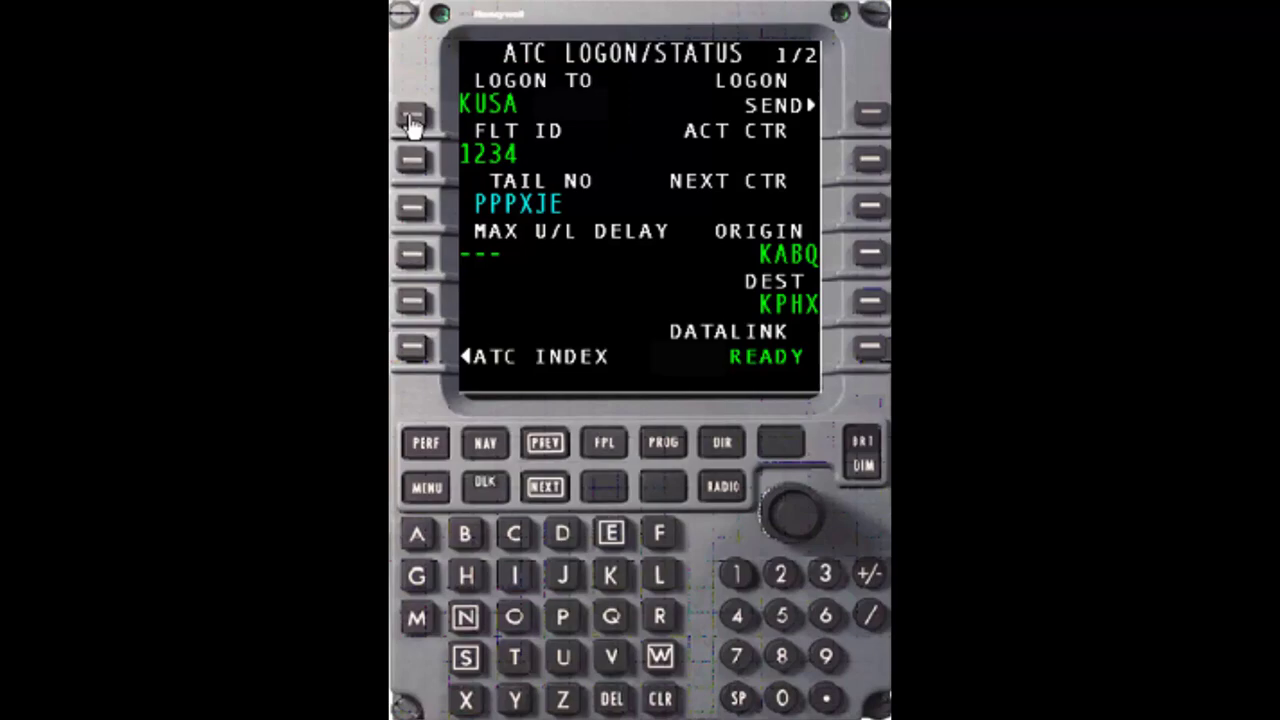
click(872, 113)
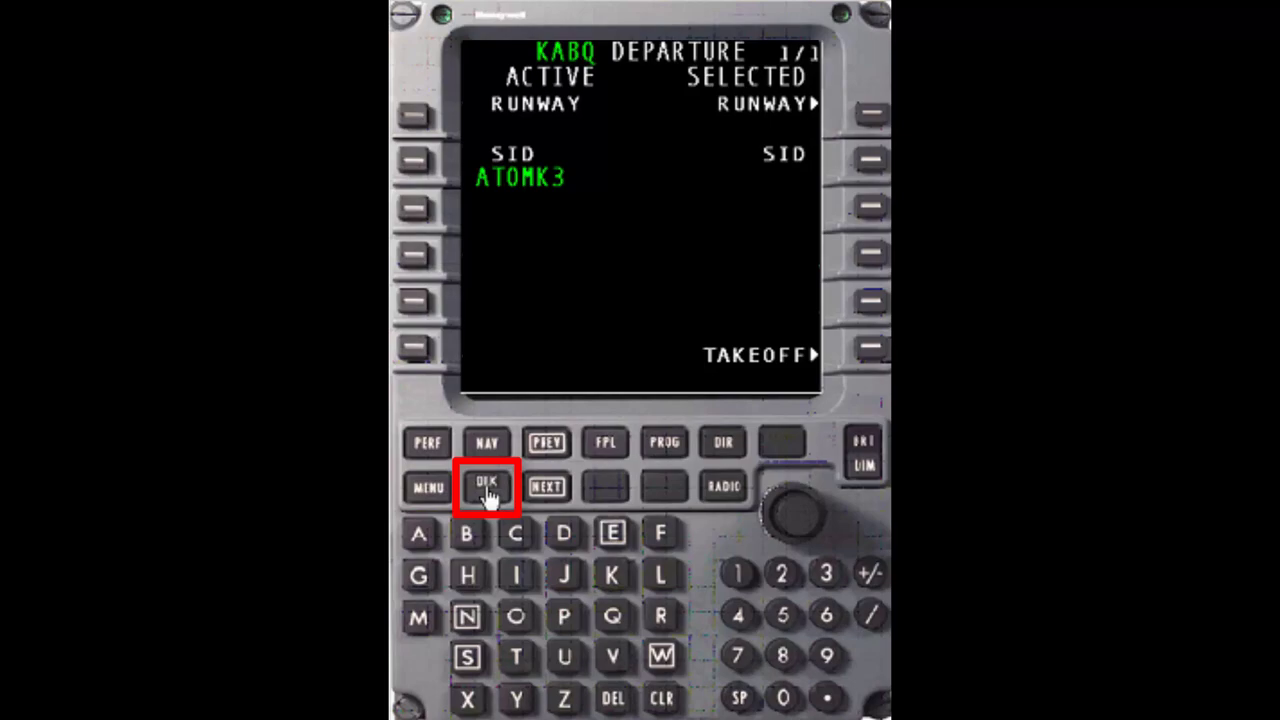
Review all pages of the departure clearance uplink from KUSA, accept it and send the ROGER response.
click(488, 490)
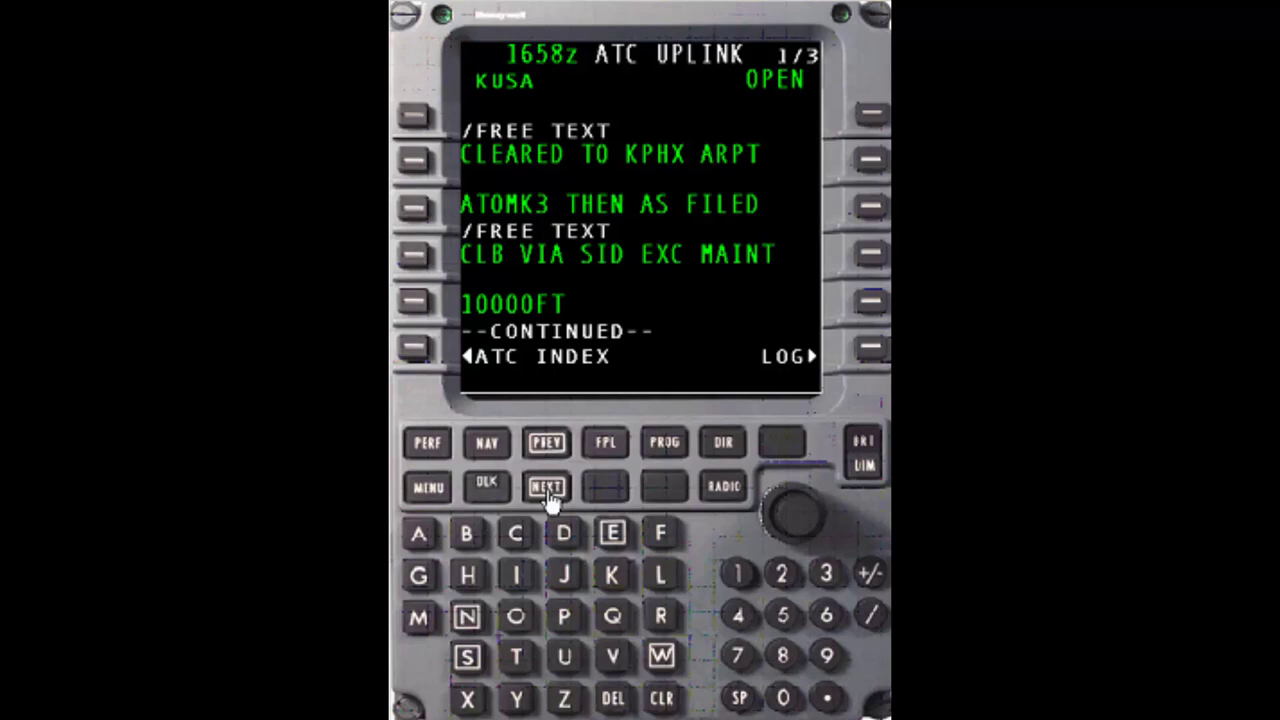
click(547, 487)
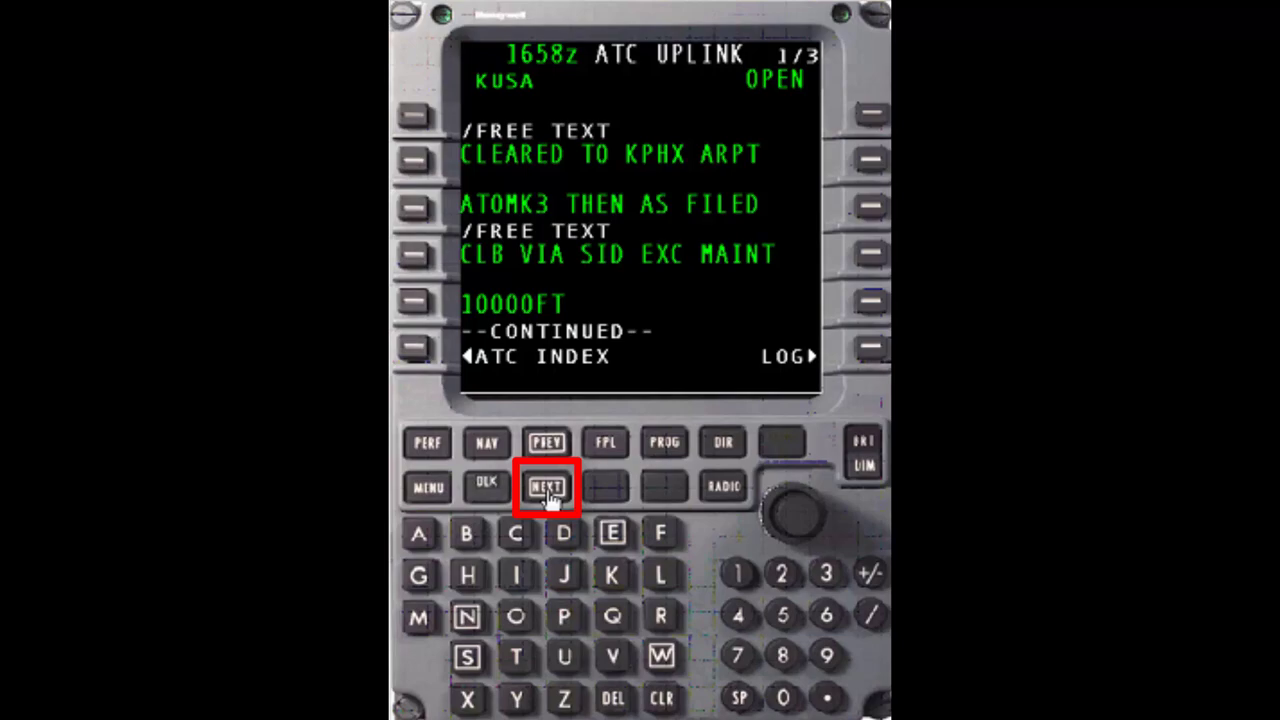
click(547, 487)
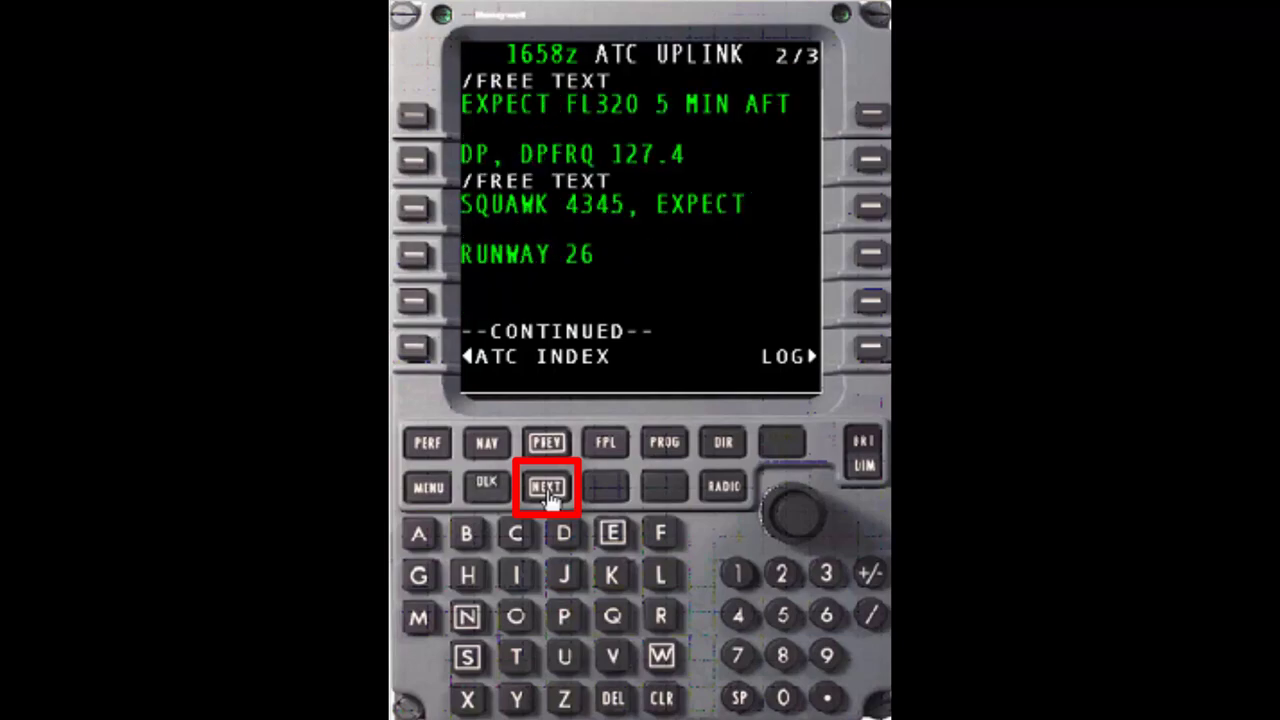
click(547, 490)
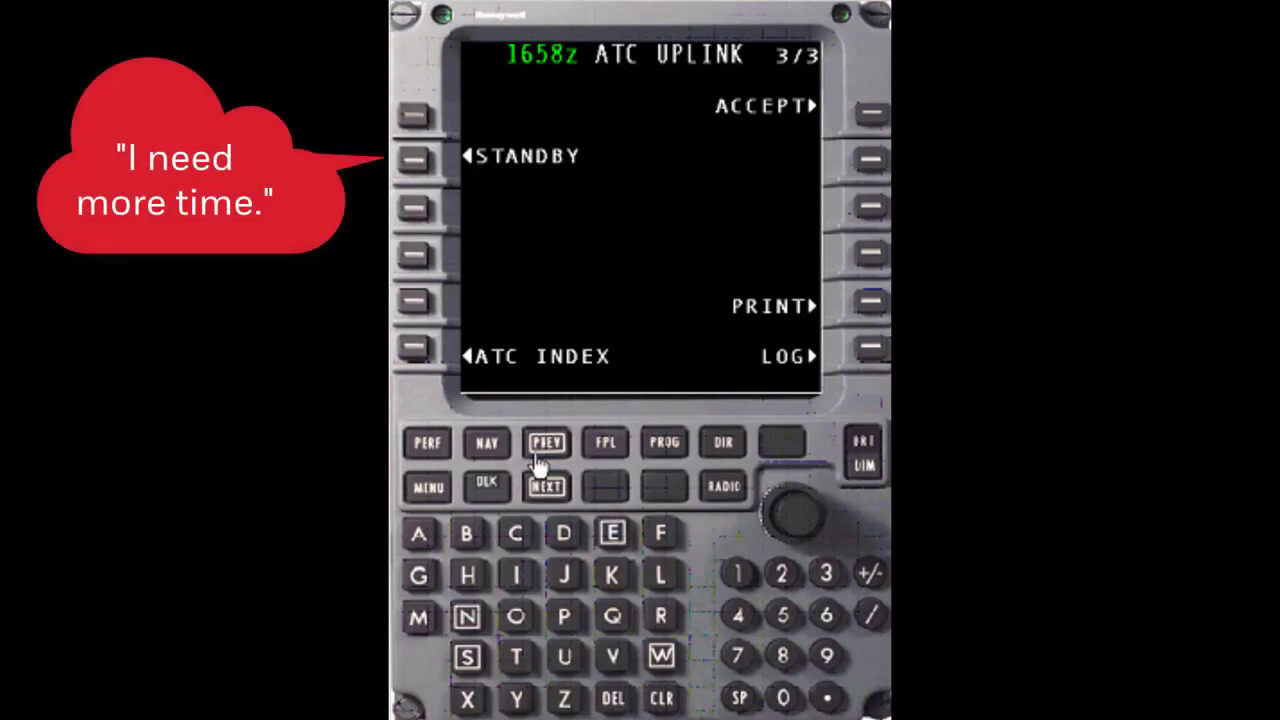
click(870, 118)
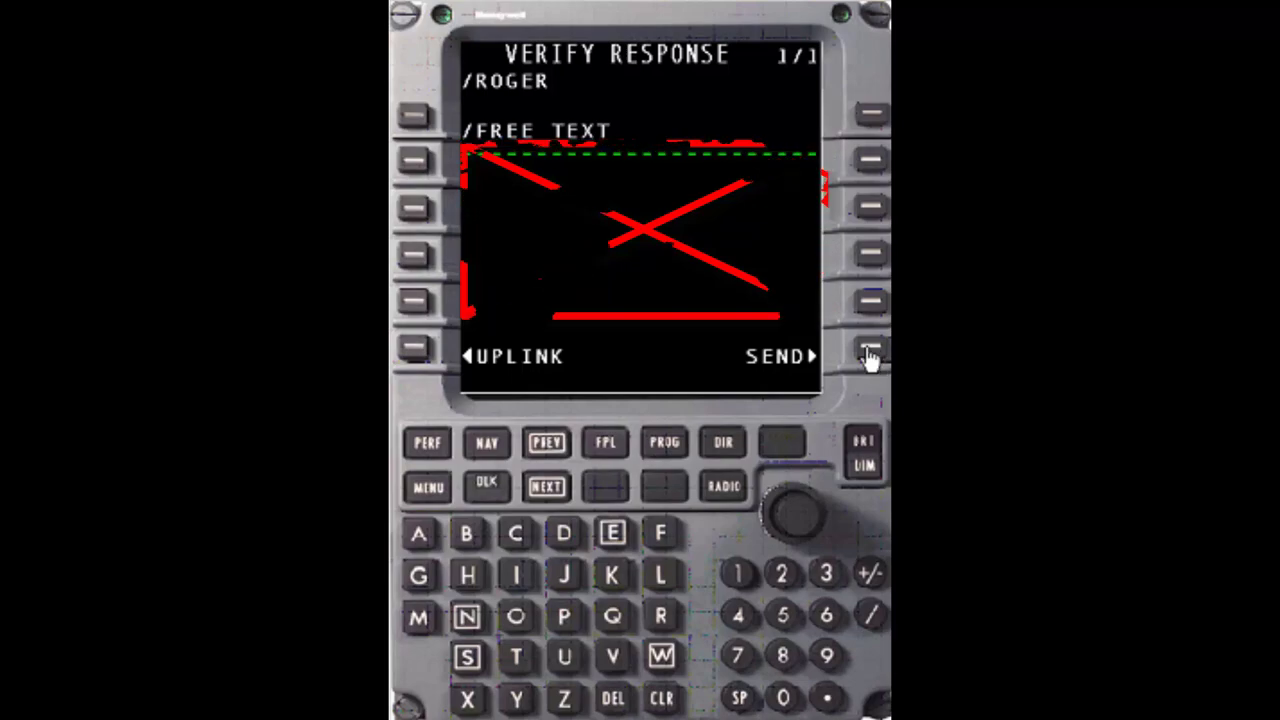
click(869, 354)
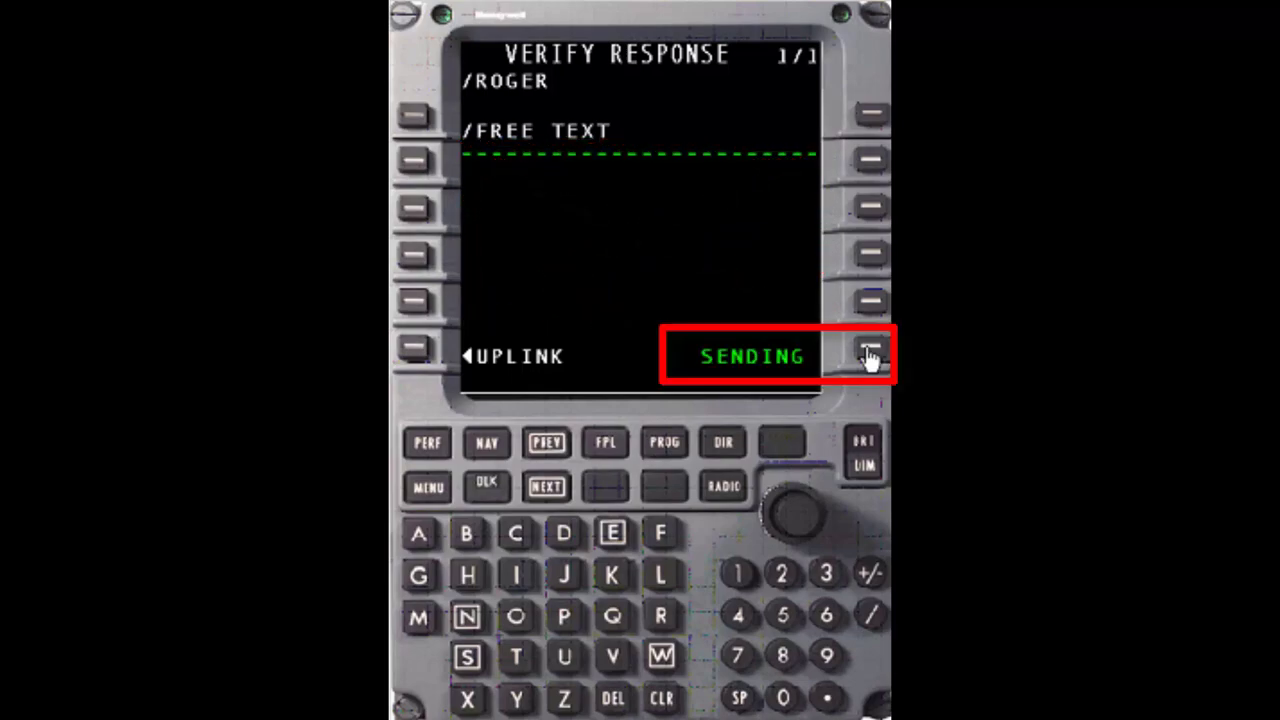
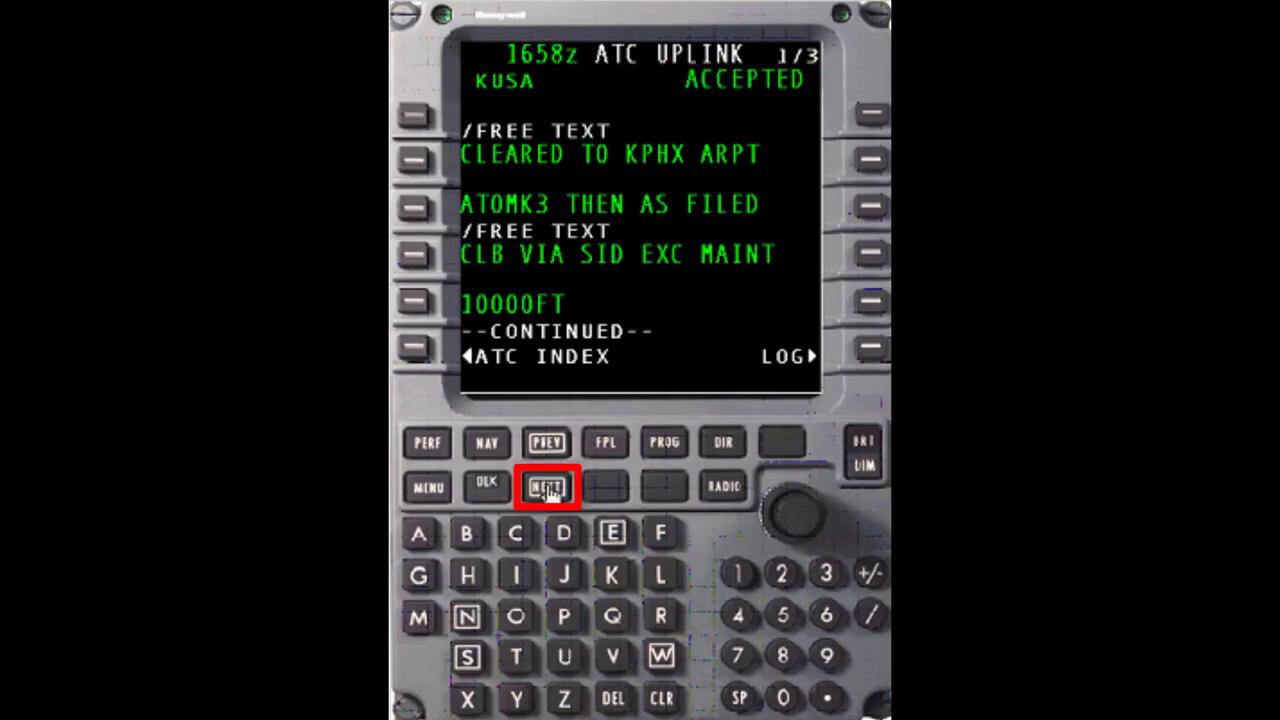
Recheck the accepted clearance and apply runway 26 with the ATOMK3 SID to the KABQ departure.
click(547, 488)
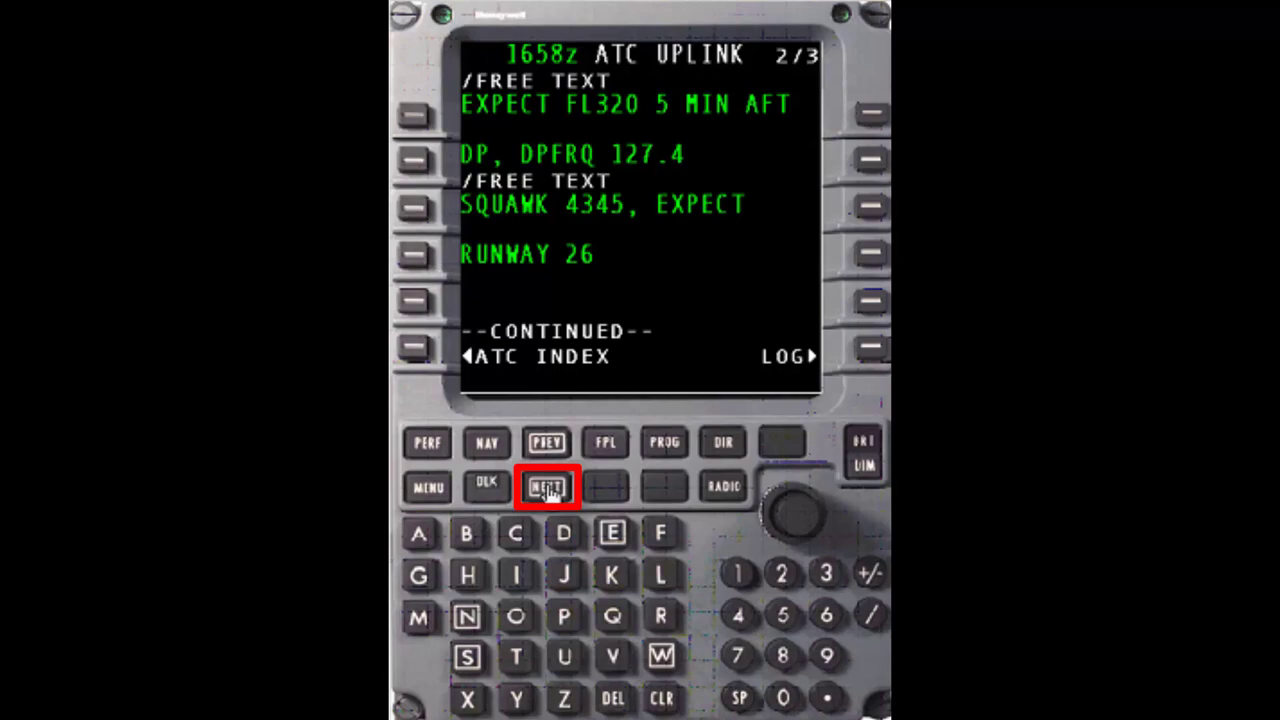
click(547, 488)
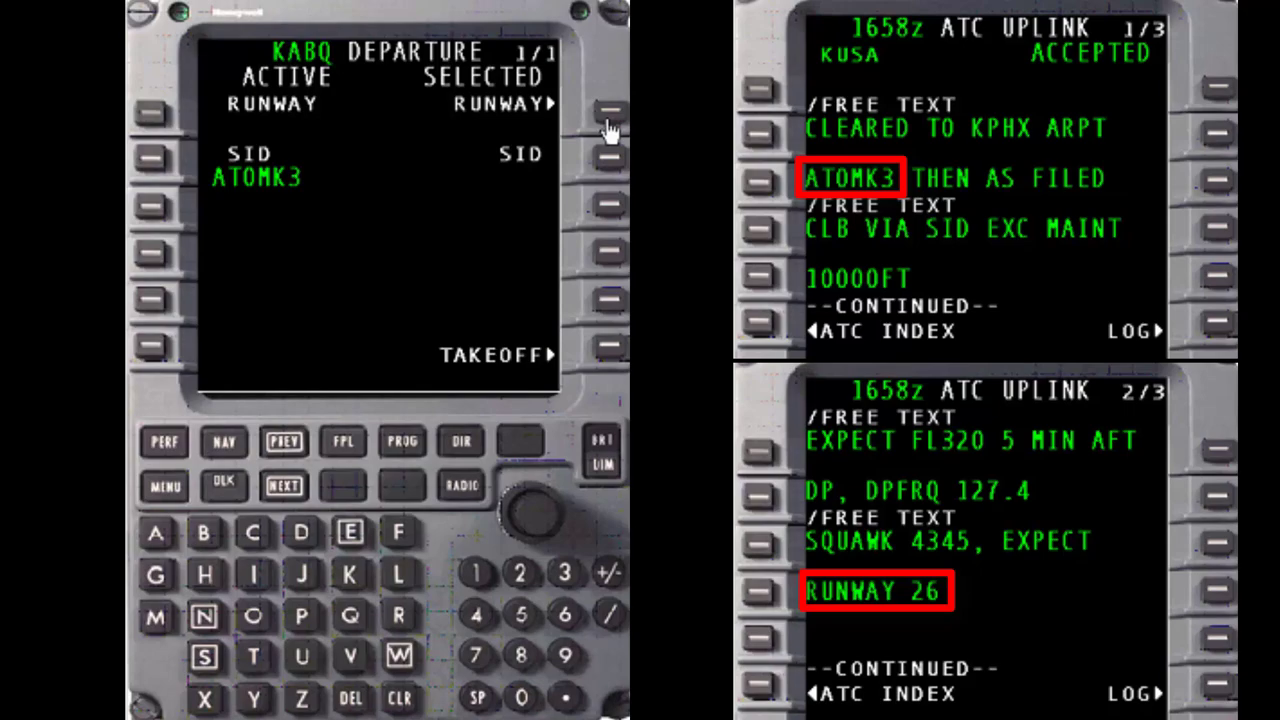
click(607, 121)
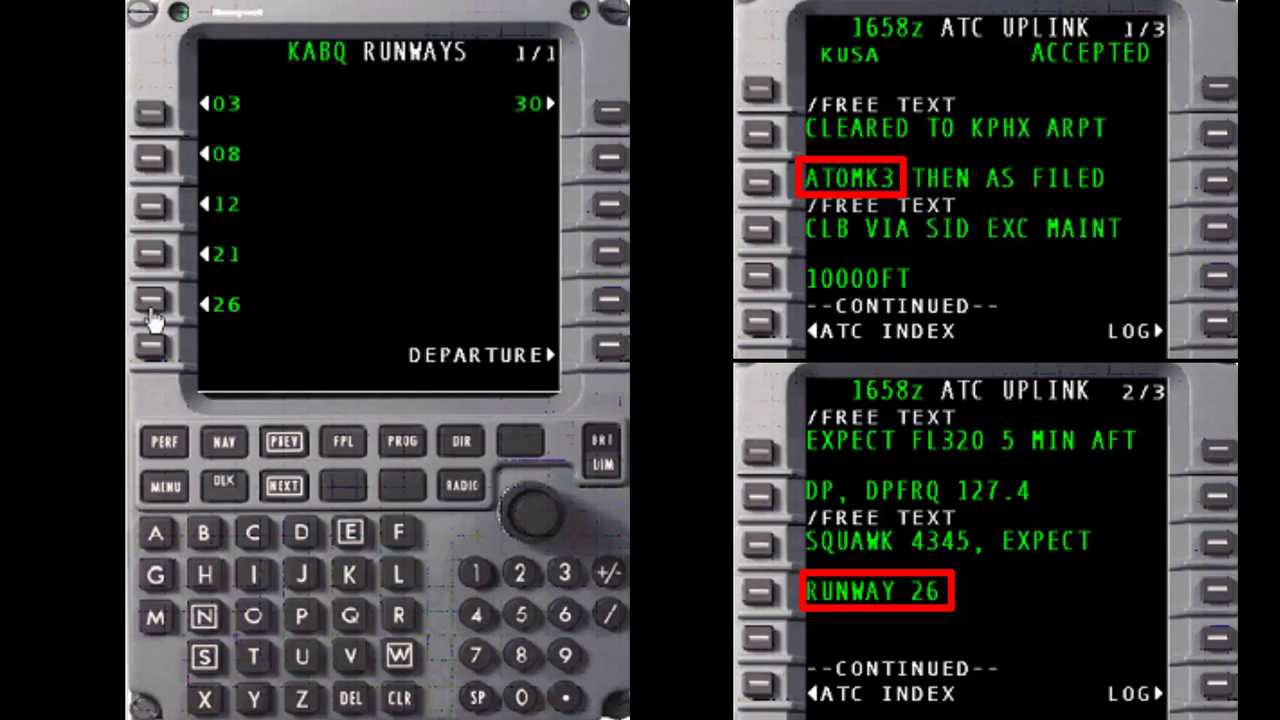
click(151, 303)
click(153, 157)
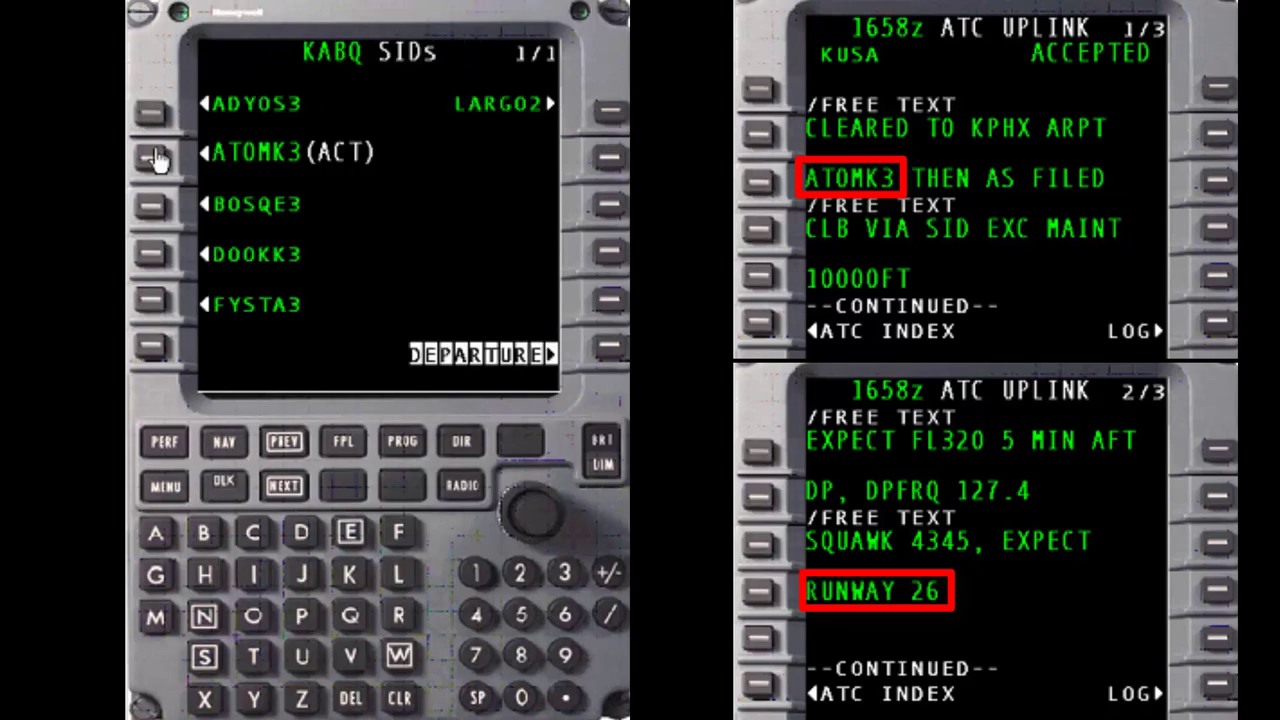
click(607, 350)
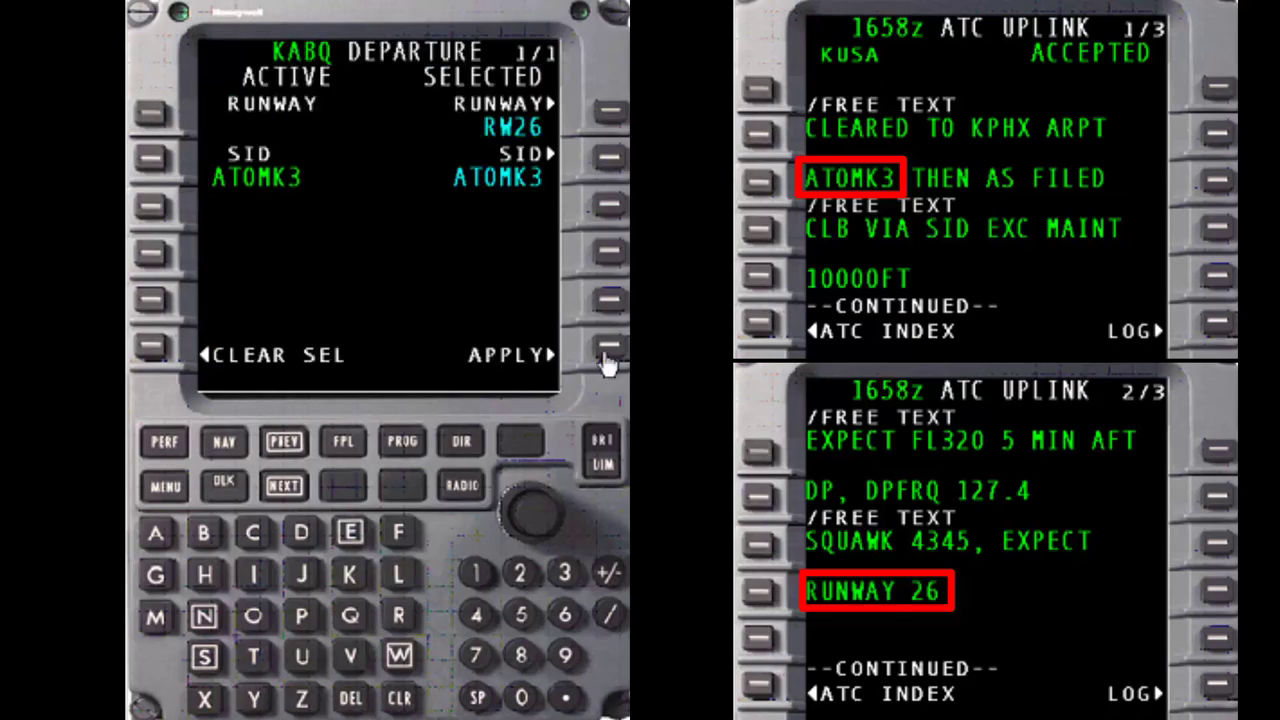
click(607, 350)
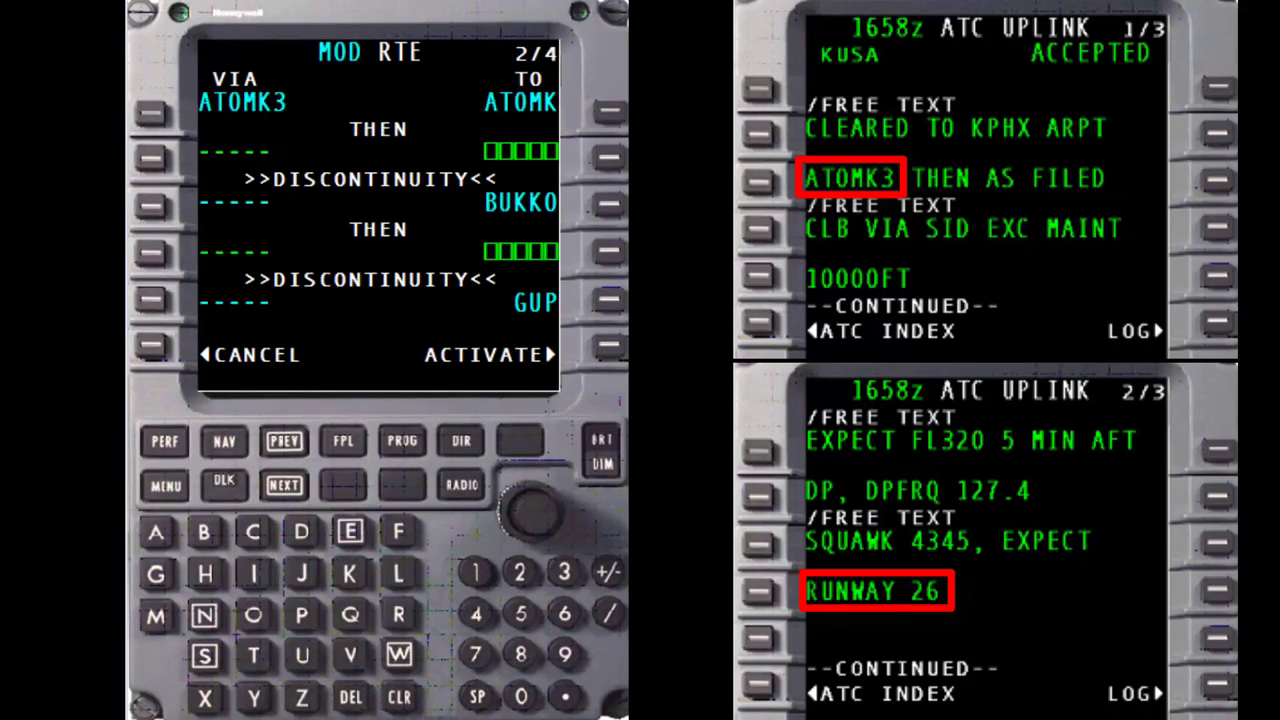
Close the two route discontinuities by routing direct from ATOMK to BUKKO and direct from BUKKO to GUP.
click(607, 204)
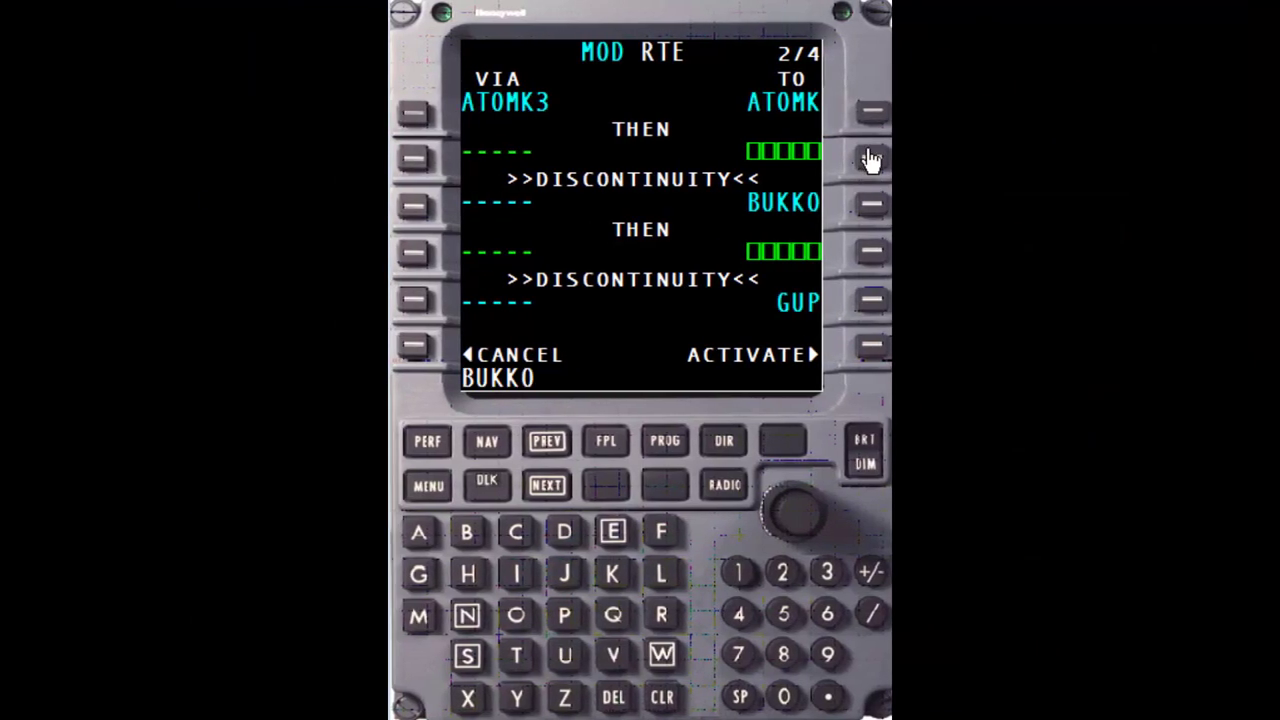
click(870, 158)
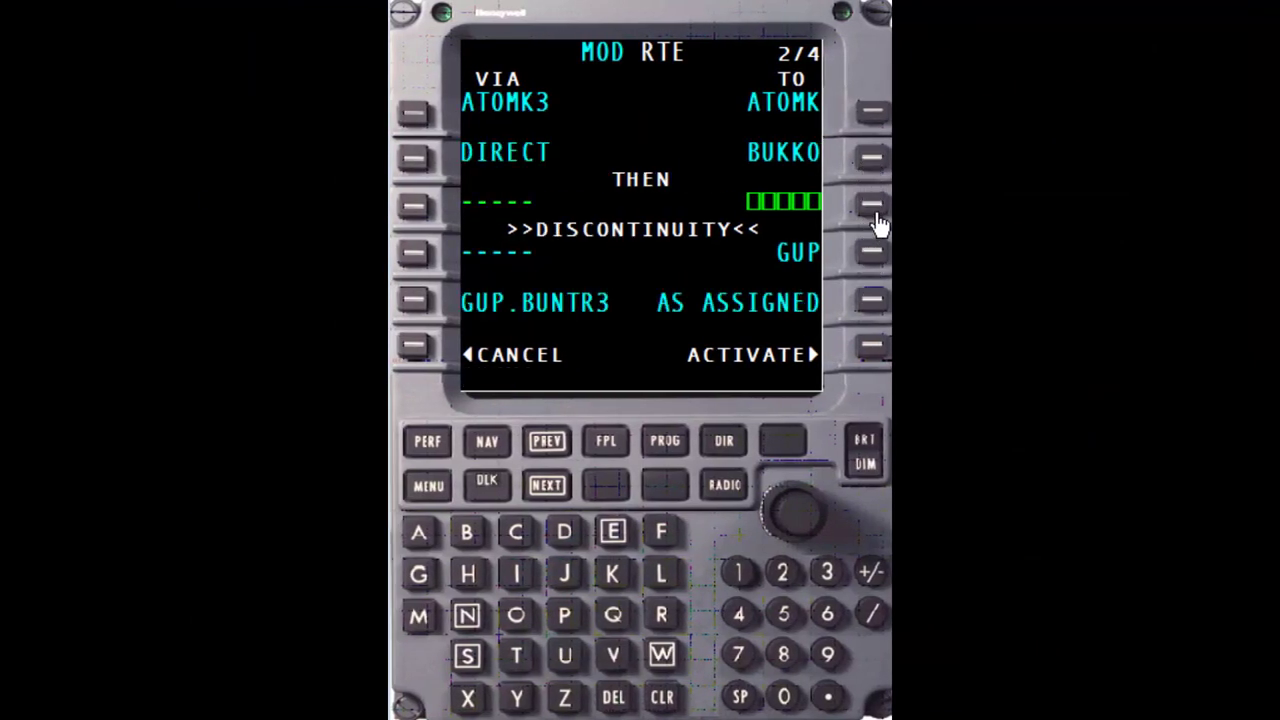
click(872, 206)
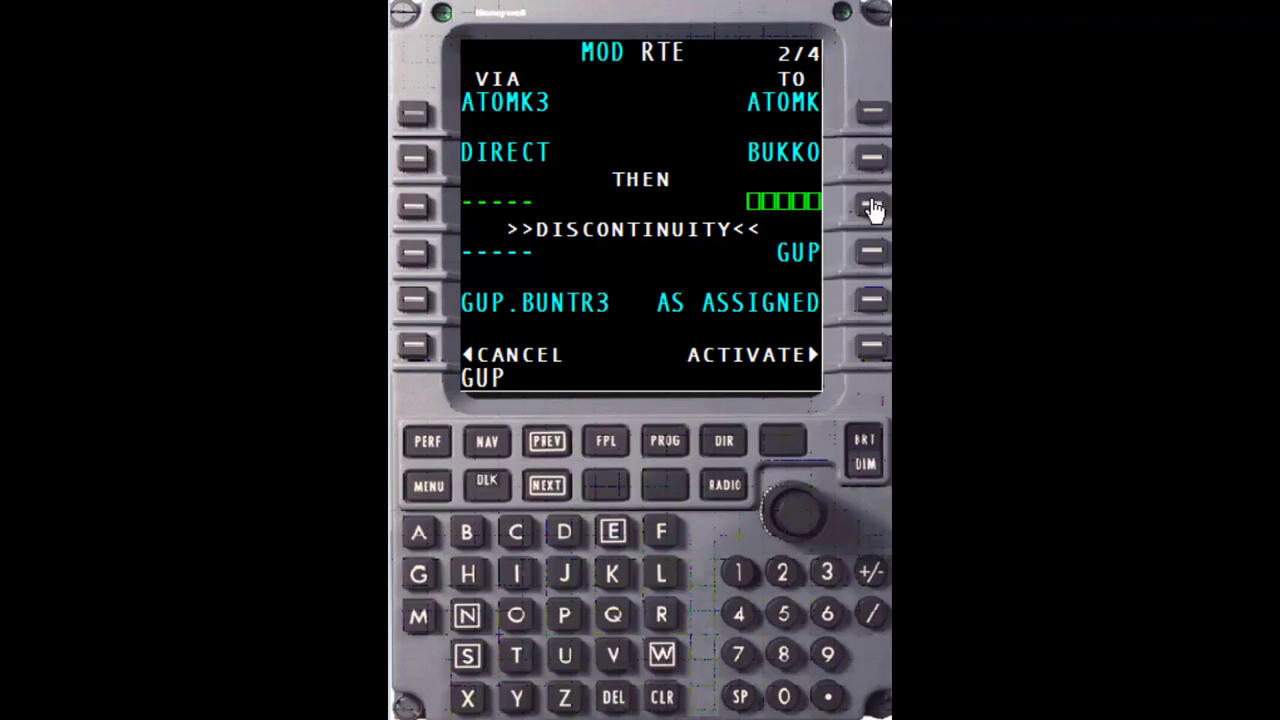
click(872, 206)
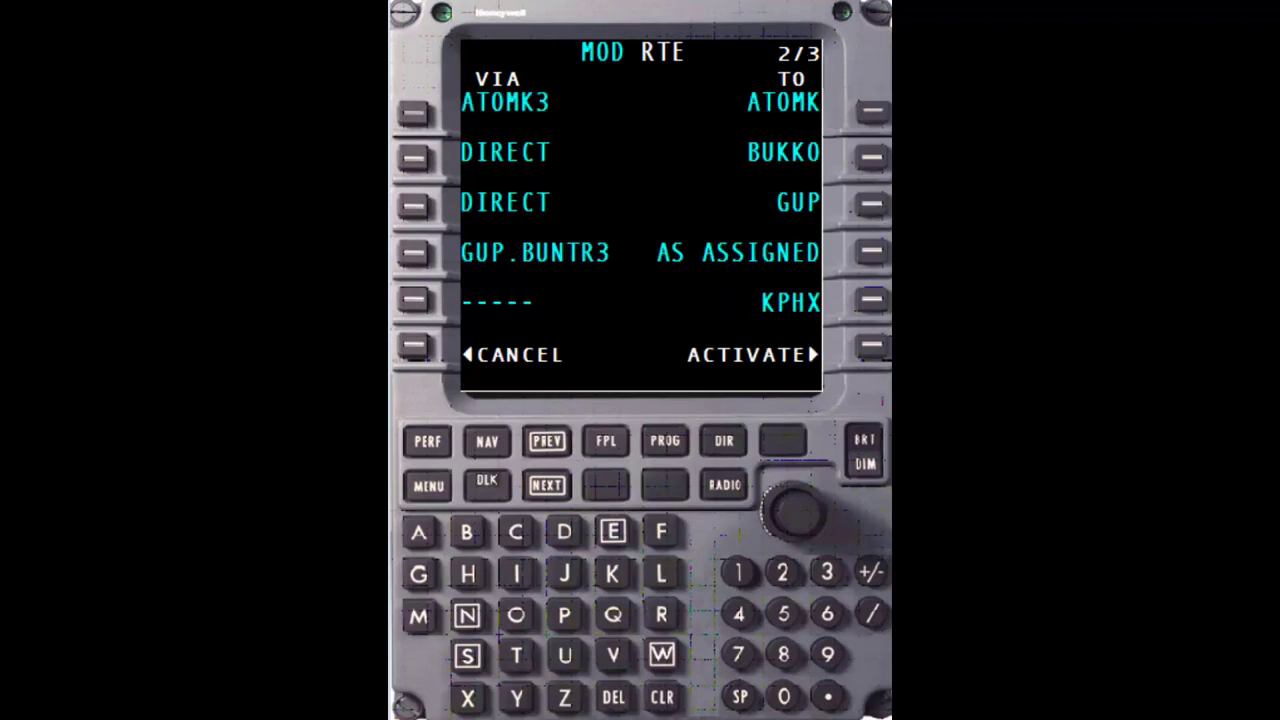
Review every page of the modified KABQ–KPHX flight plan and activate it.
click(606, 441)
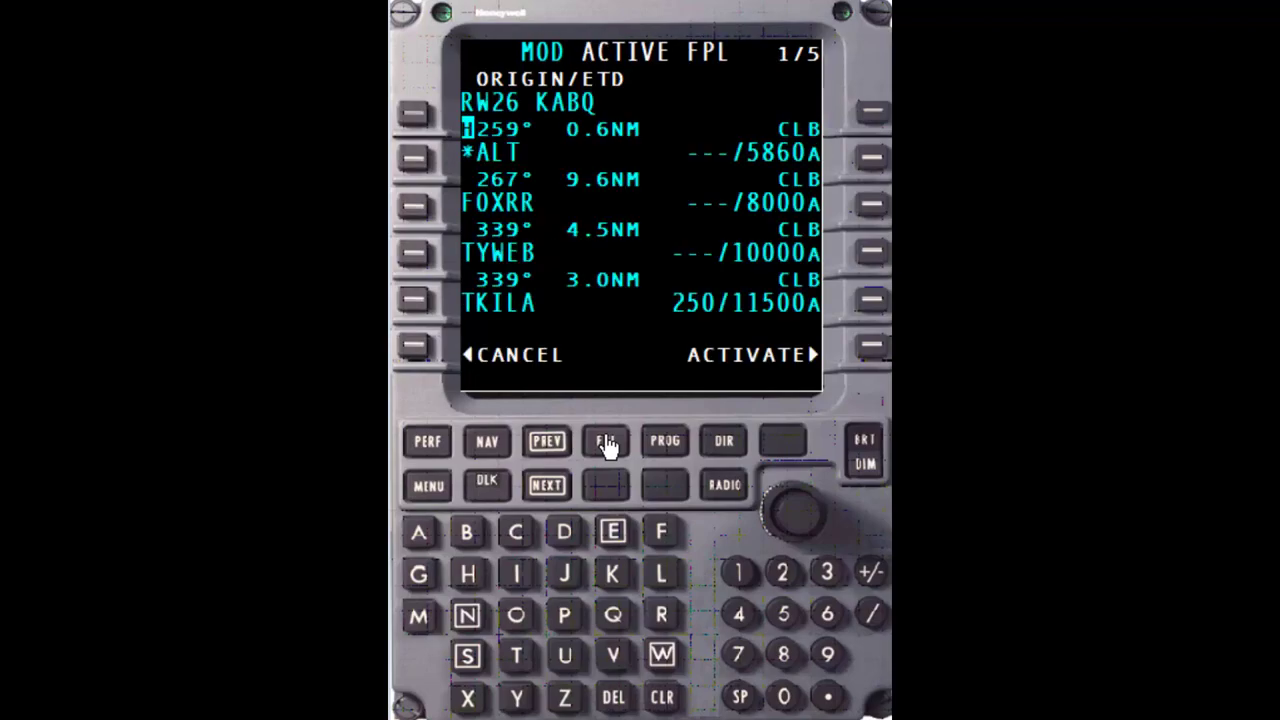
click(548, 486)
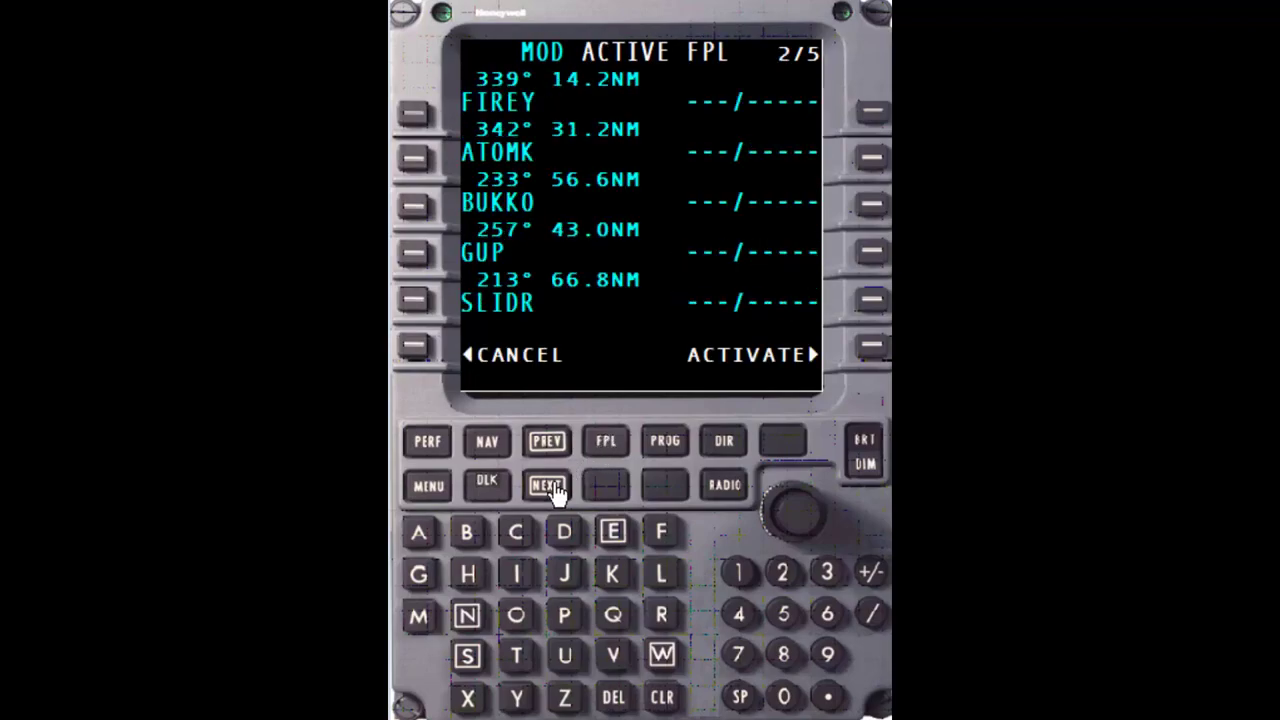
click(548, 486)
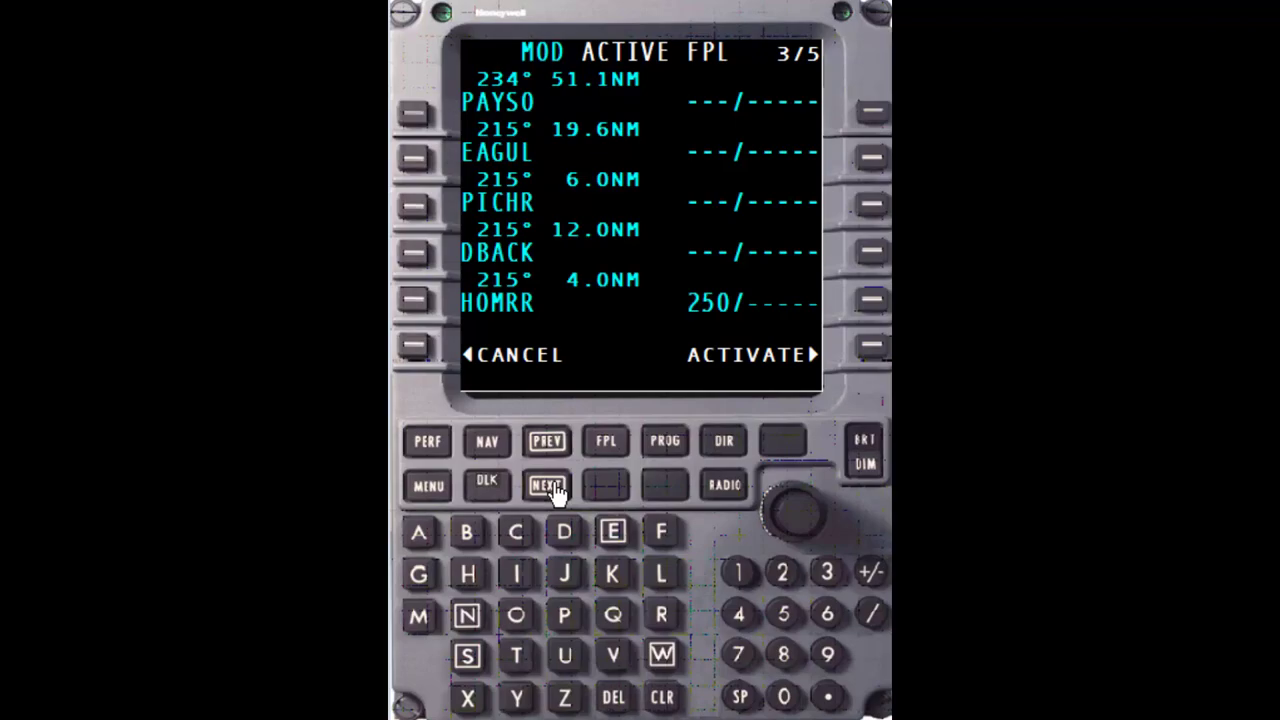
click(548, 486)
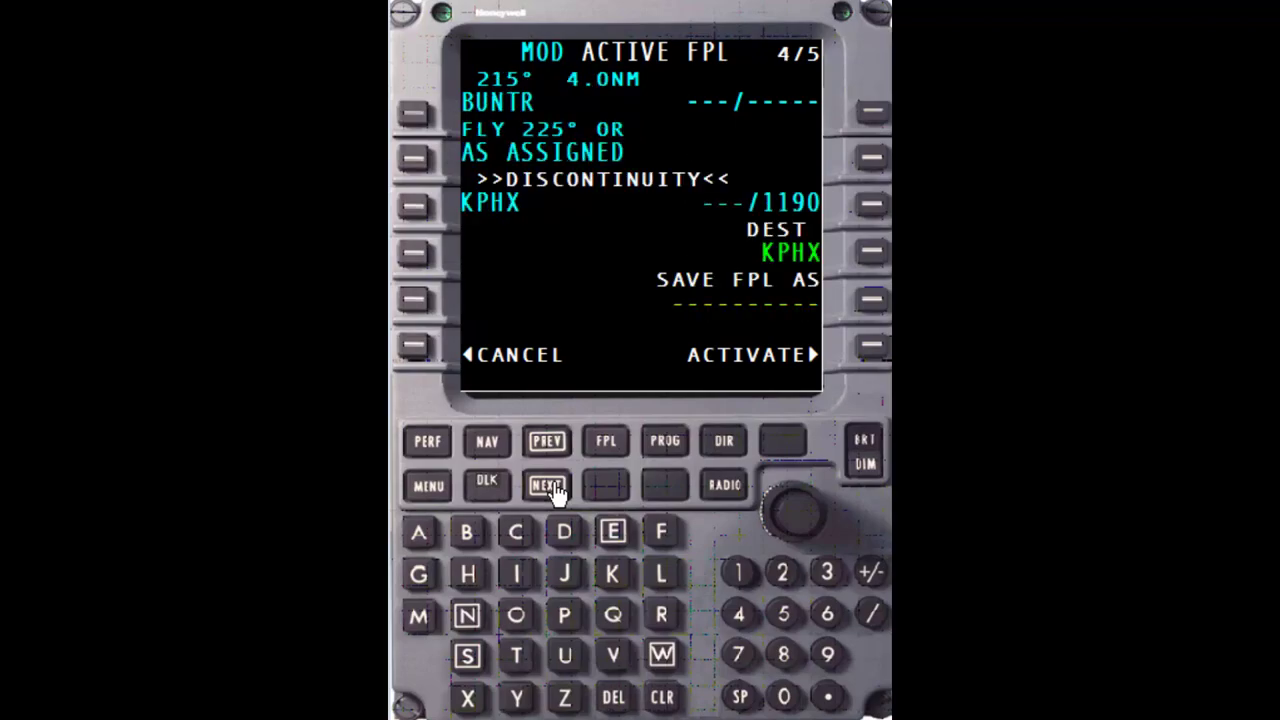
click(548, 486)
click(548, 486)
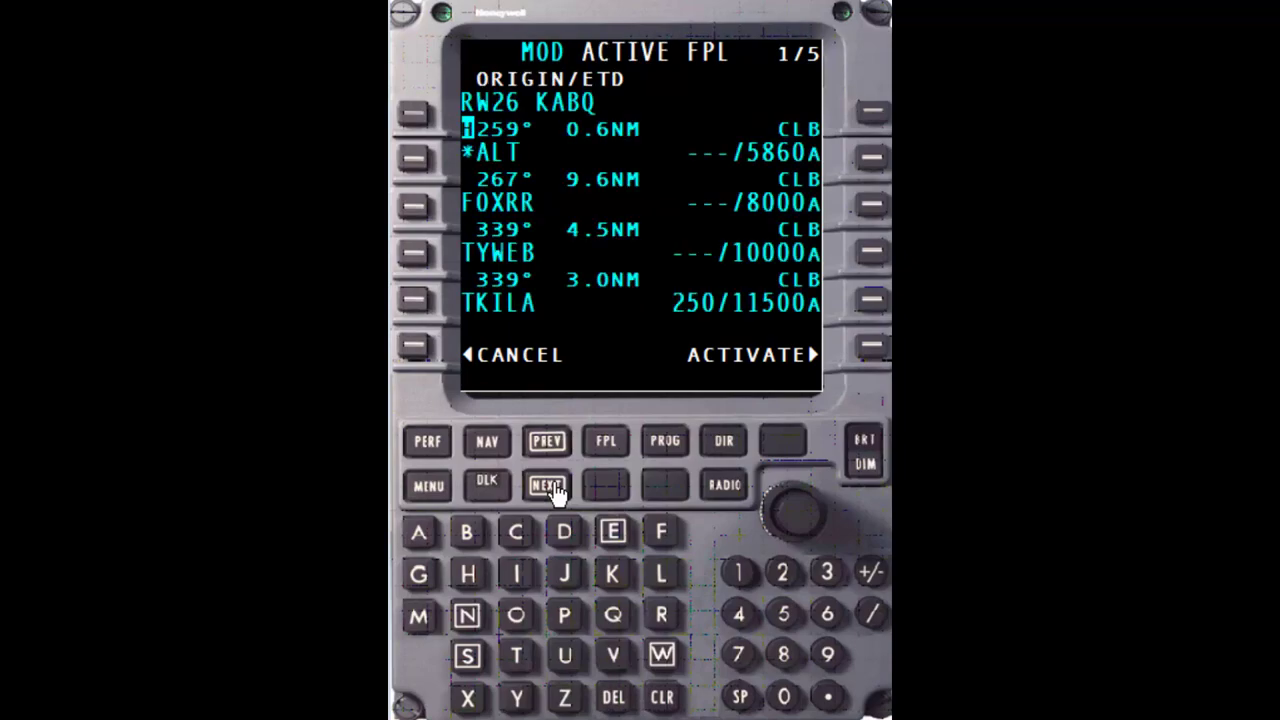
click(872, 346)
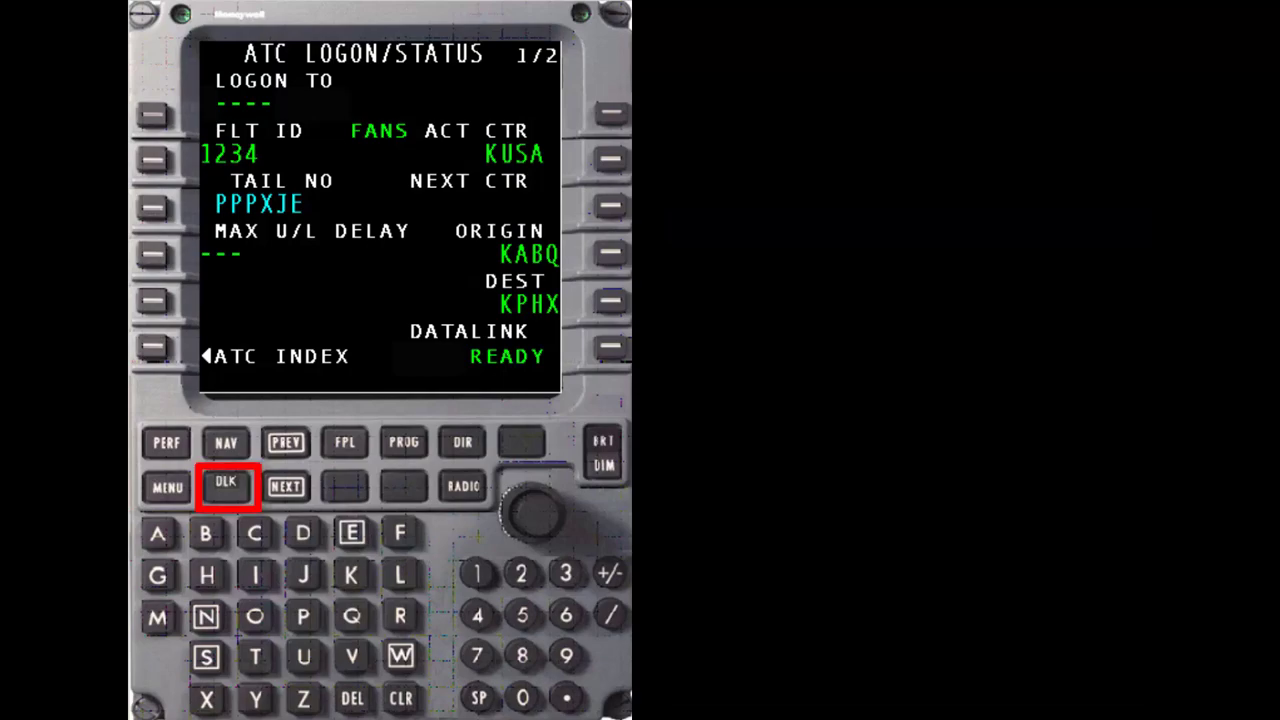
Read the KUSA uplink and its ATC clearance detail, and apply the cleared route via TANER and CROIN to BUKKO to the flight plan.
click(227, 485)
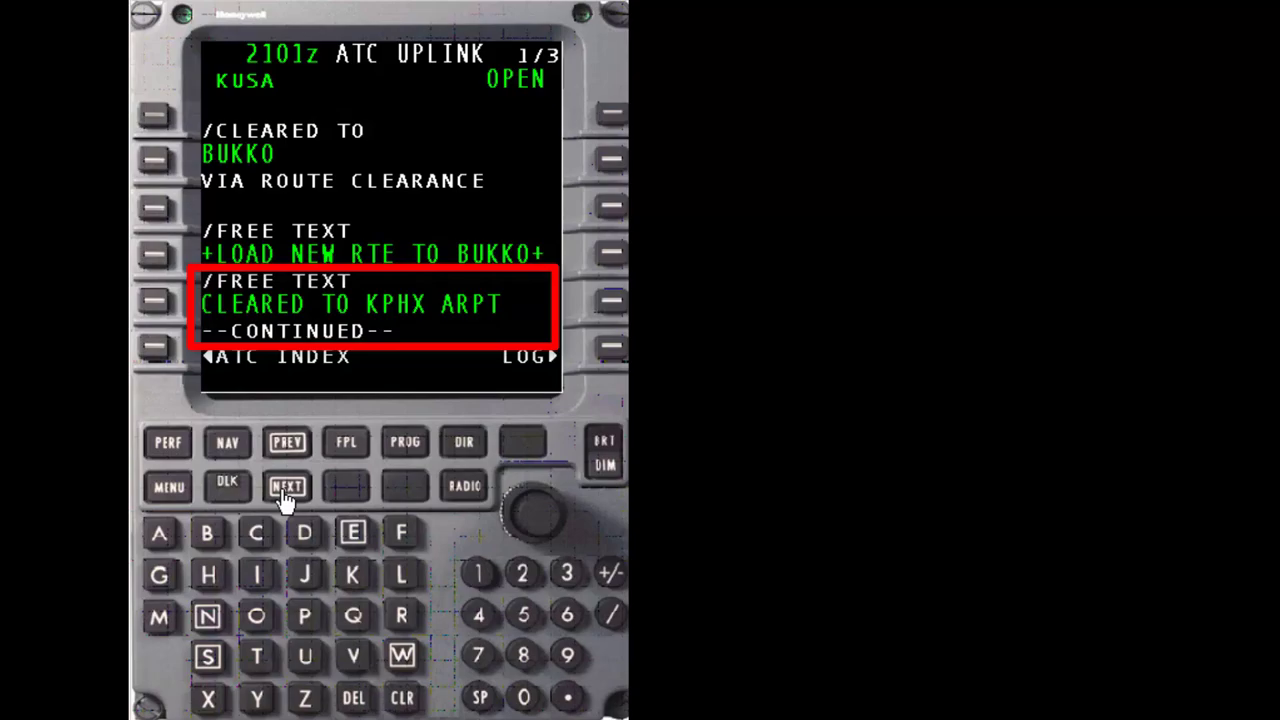
click(284, 492)
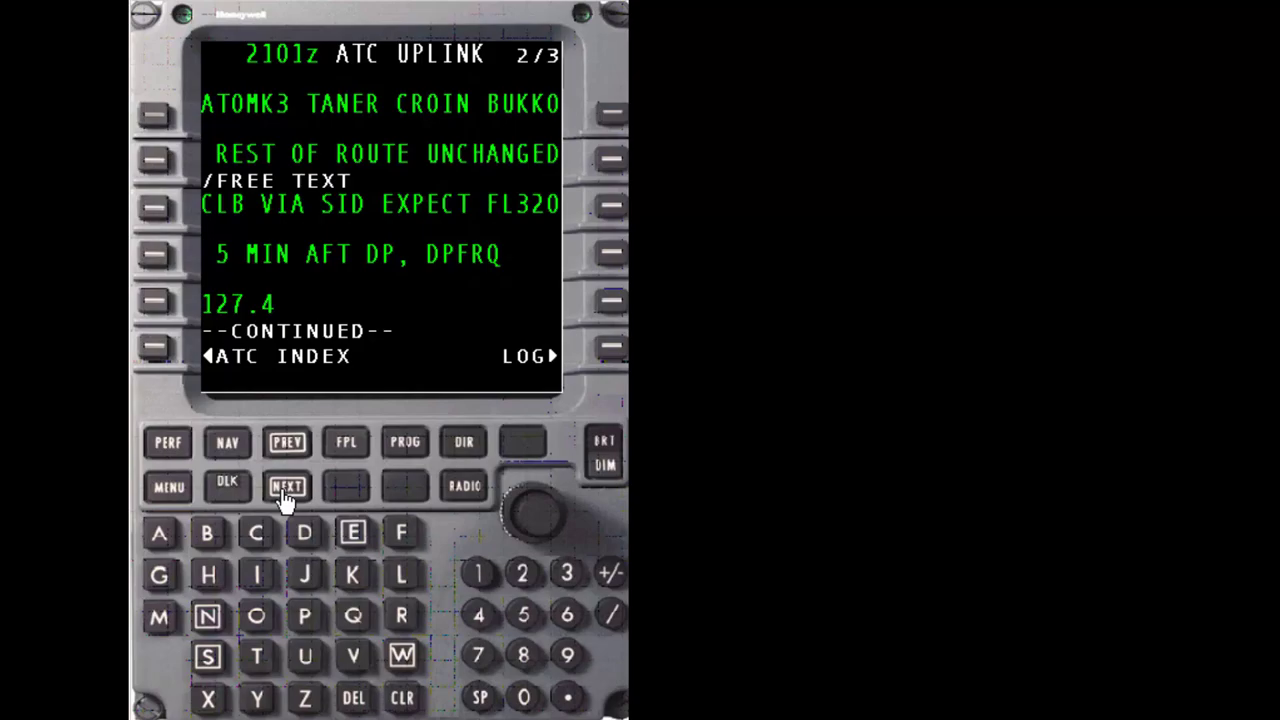
click(286, 488)
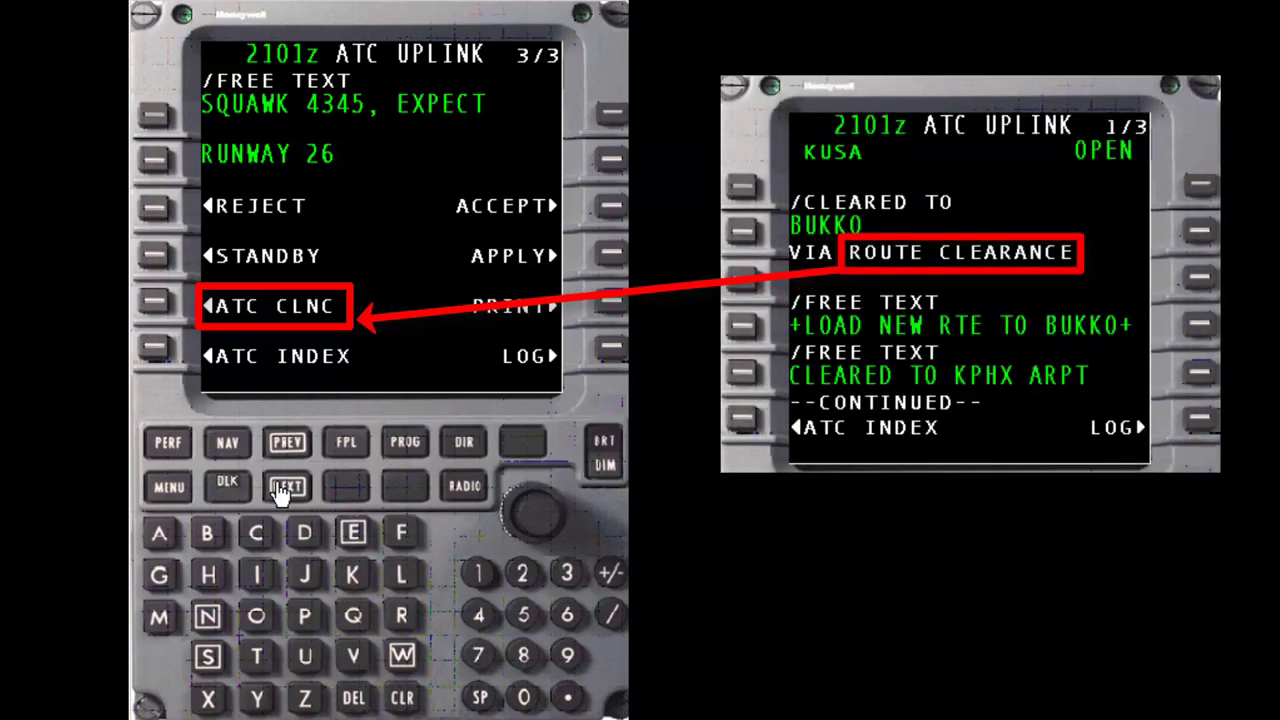
click(153, 305)
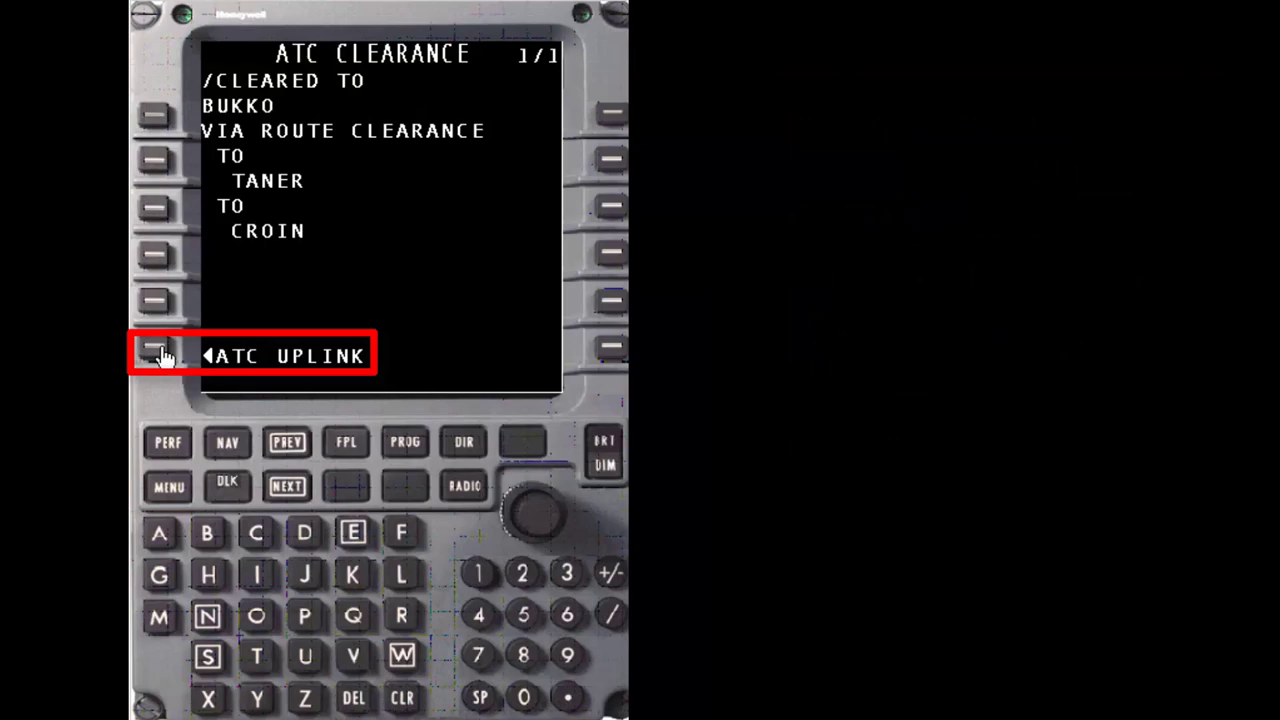
click(161, 350)
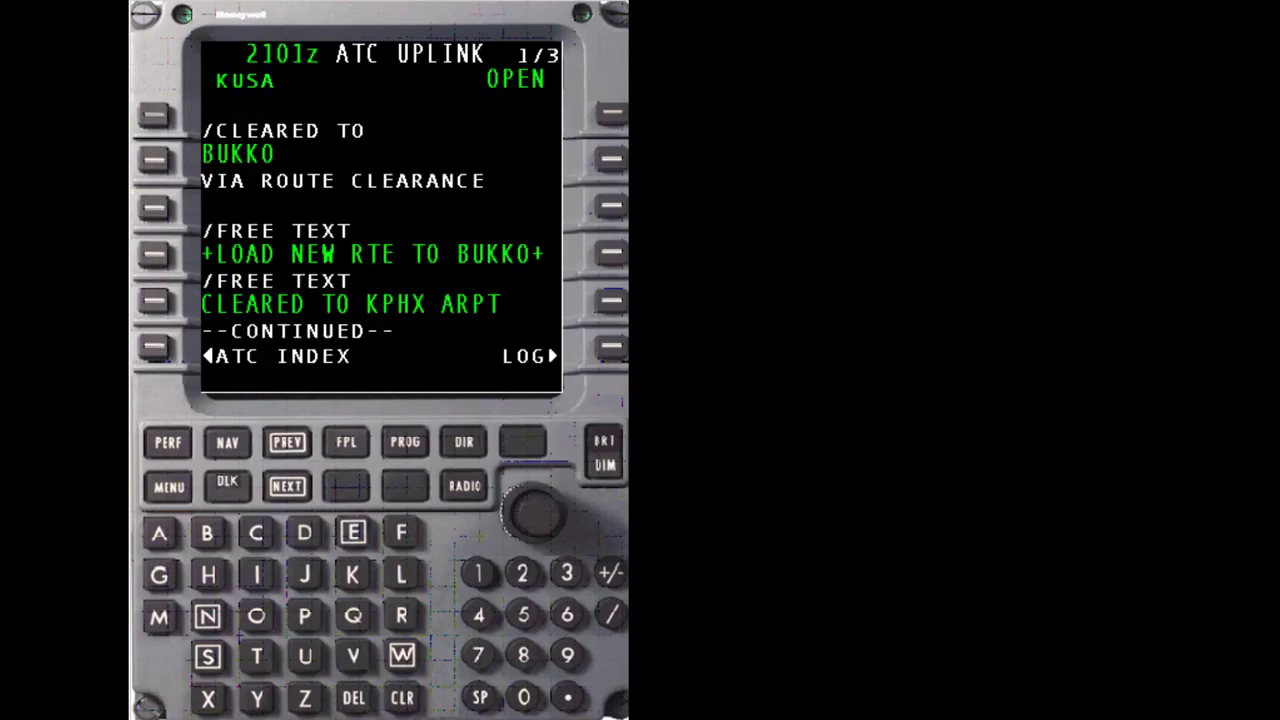
click(288, 487)
click(288, 487)
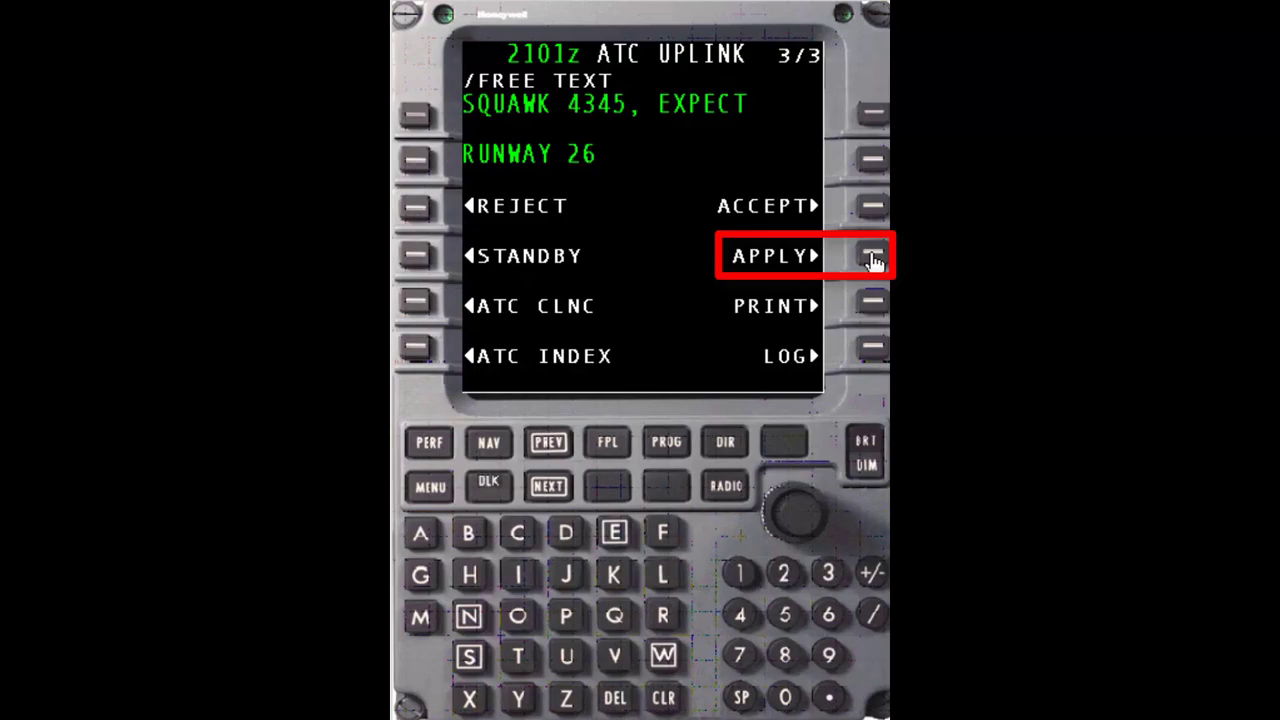
click(872, 256)
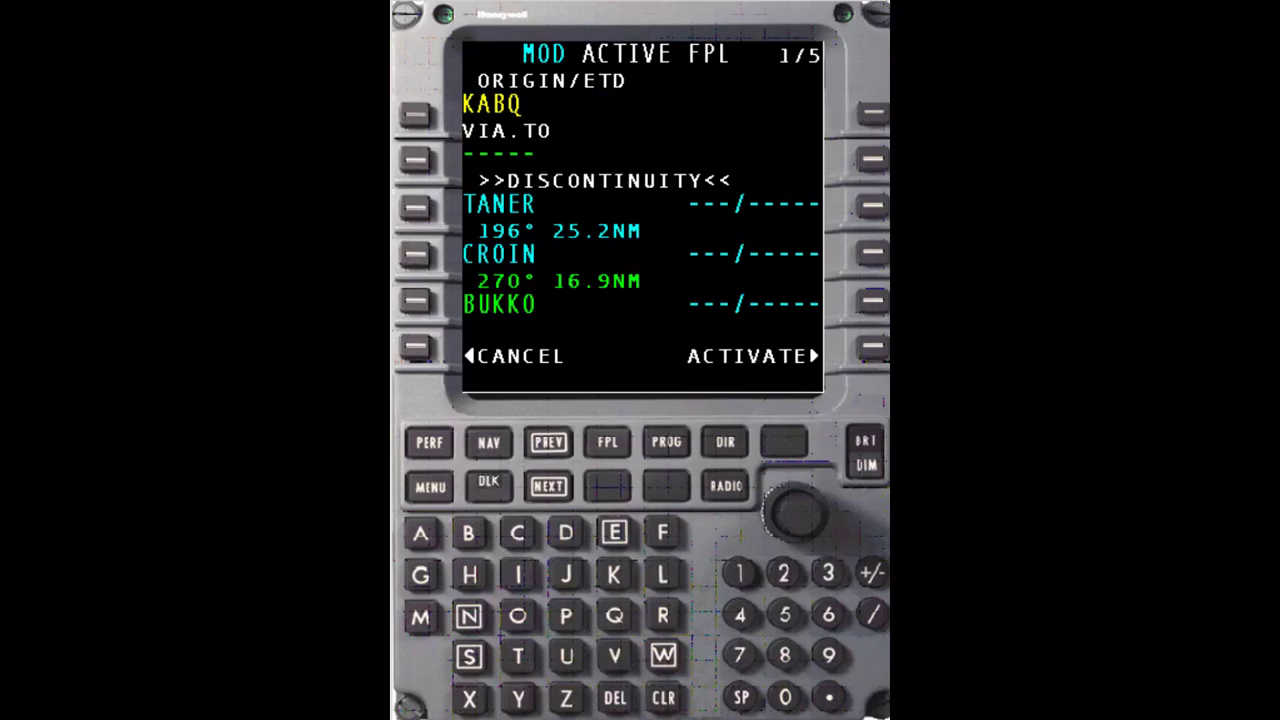
Return to the open KUSA uplink, accept it with a WILCO response and review all pages of the accepted message.
click(490, 452)
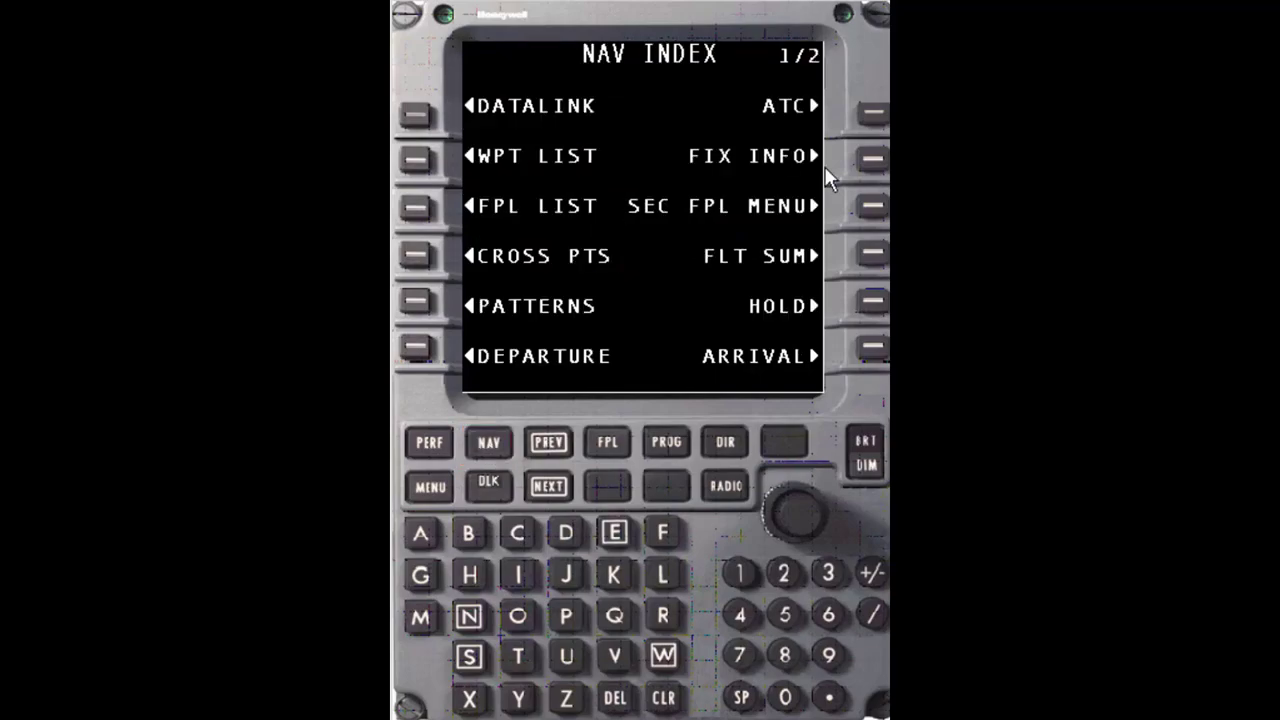
click(872, 118)
click(549, 487)
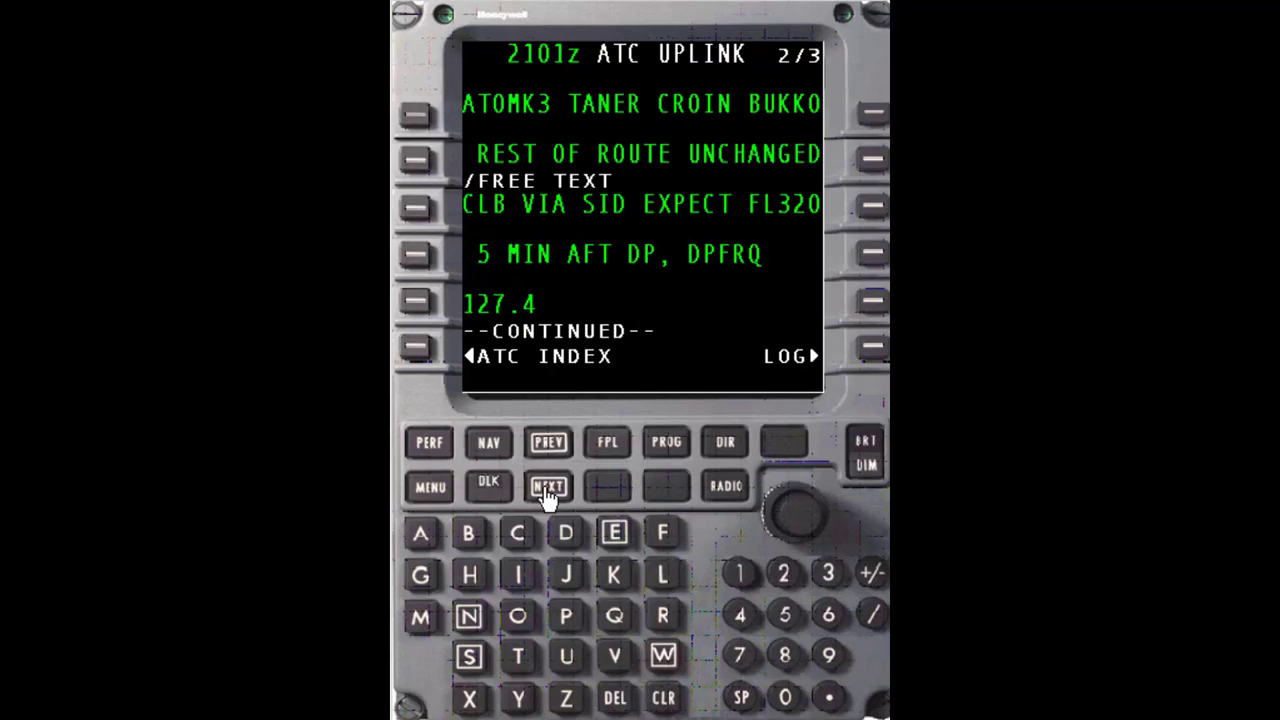
click(549, 487)
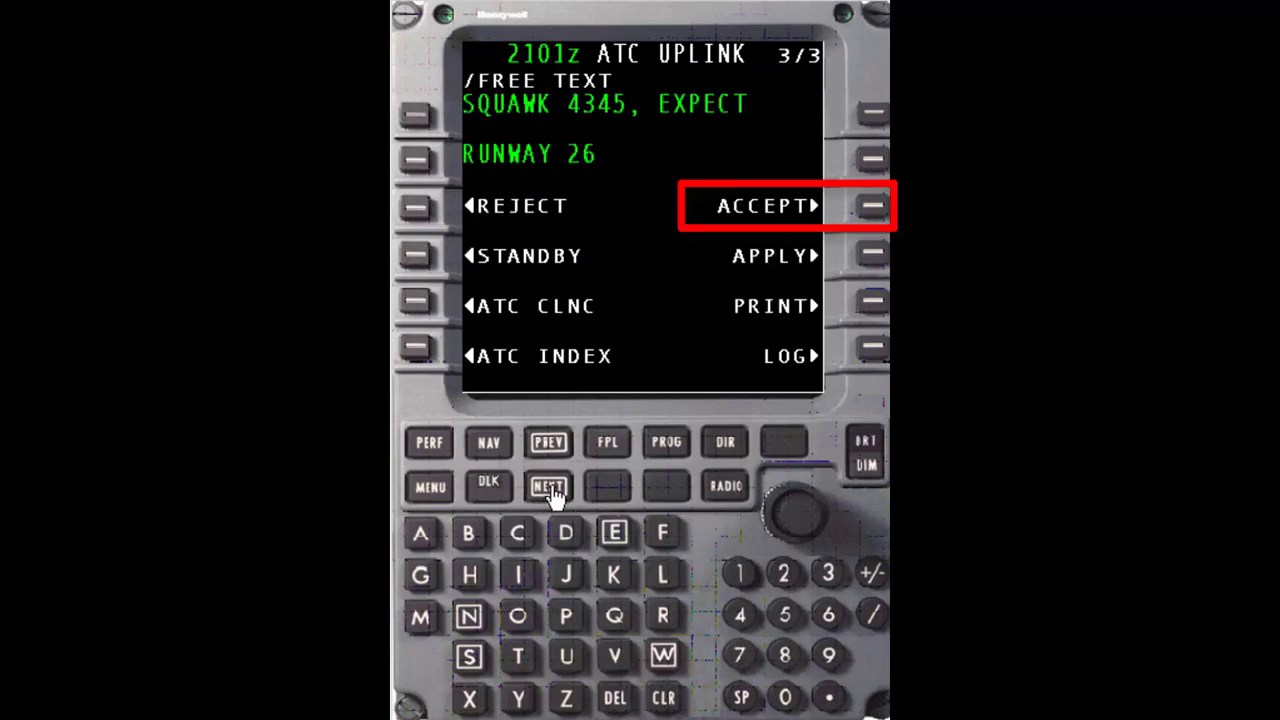
click(872, 206)
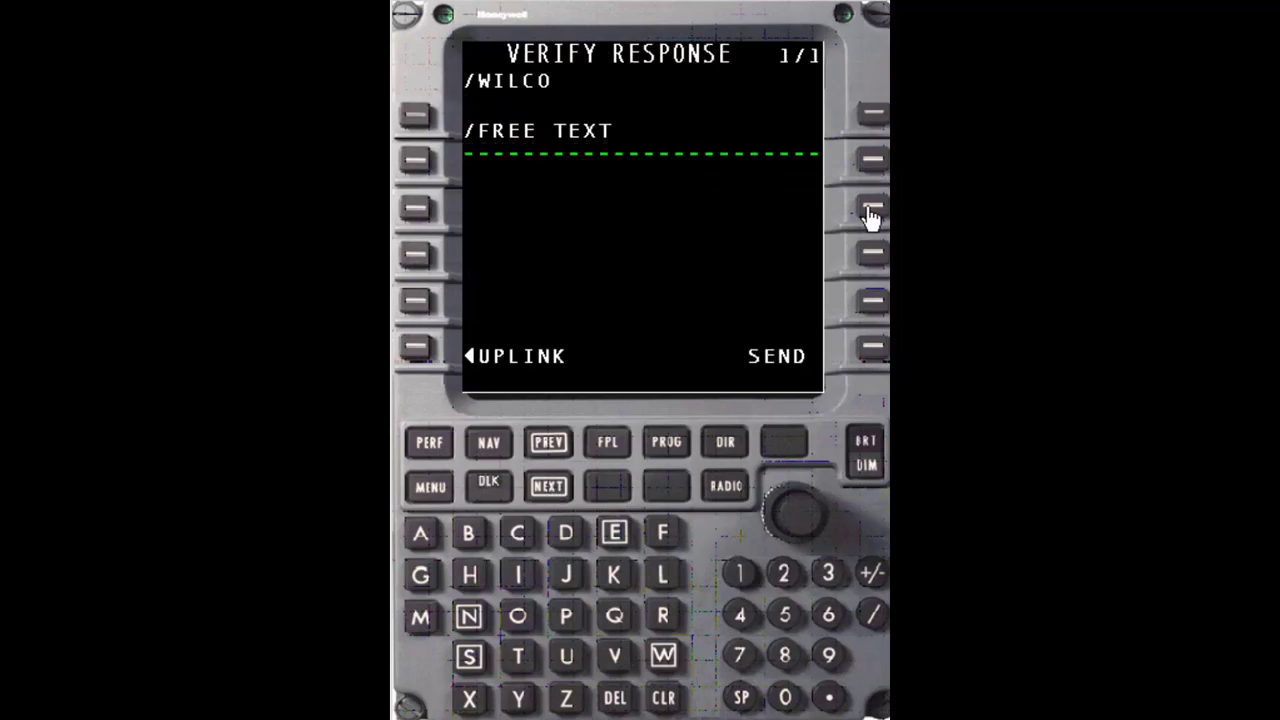
click(873, 352)
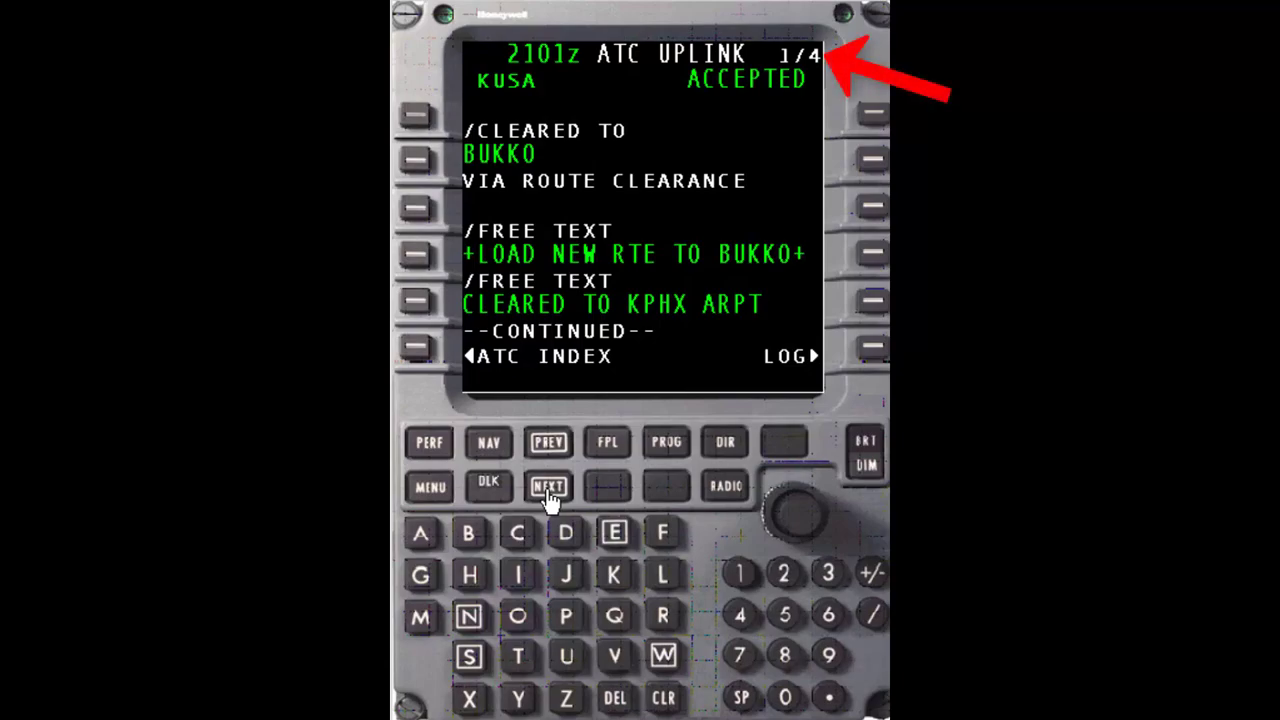
click(549, 492)
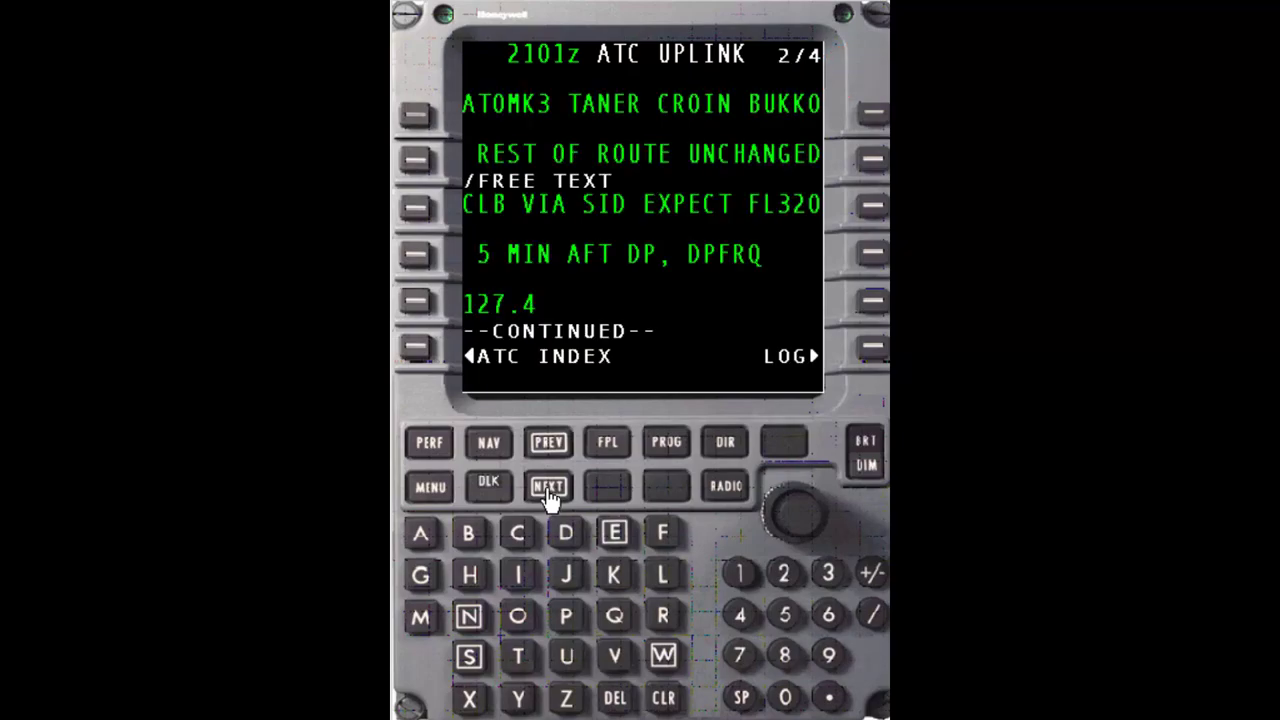
click(549, 490)
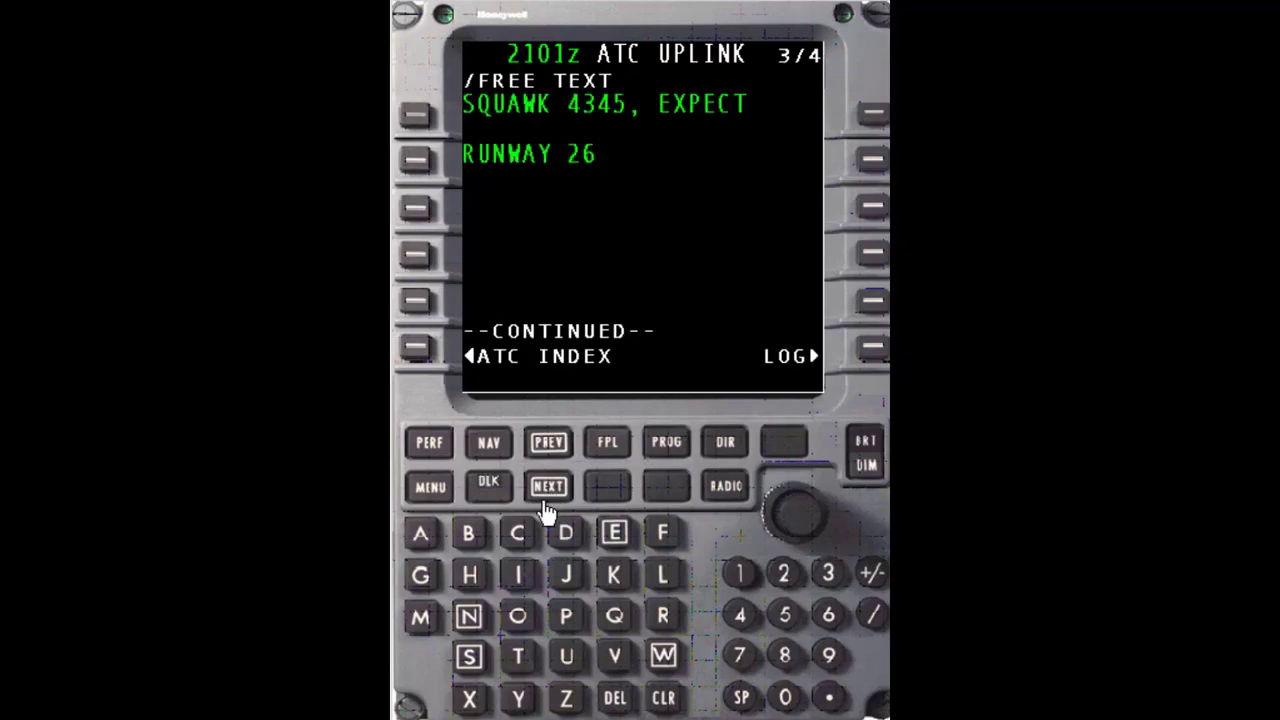
click(549, 490)
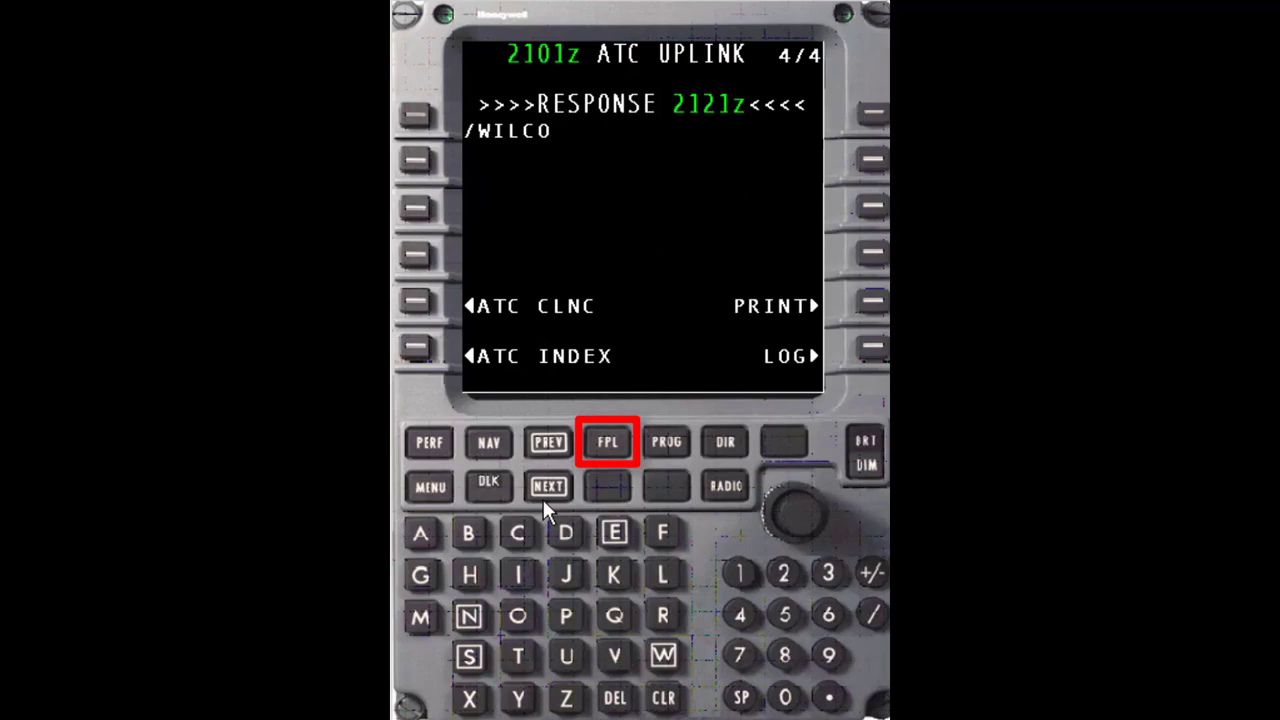
Check the modified flight plan with the uplinked TANER–CROIN–BUKKO route and activate it.
click(608, 442)
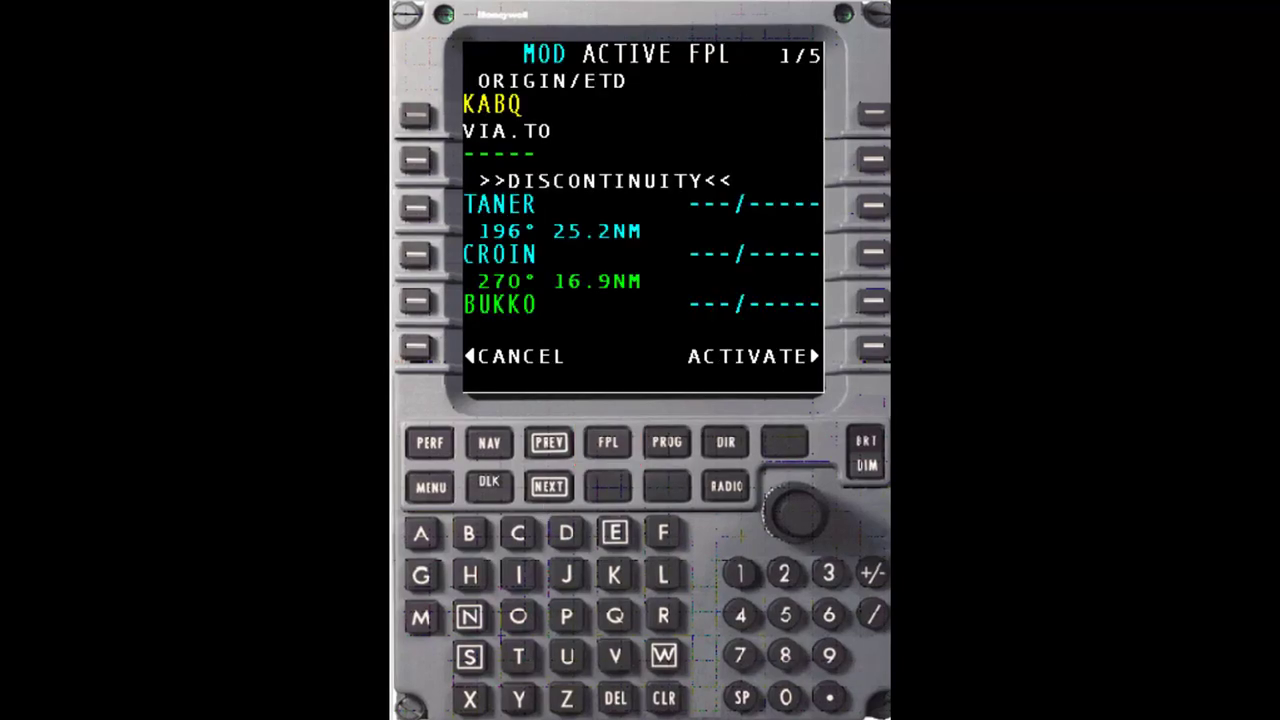
click(549, 487)
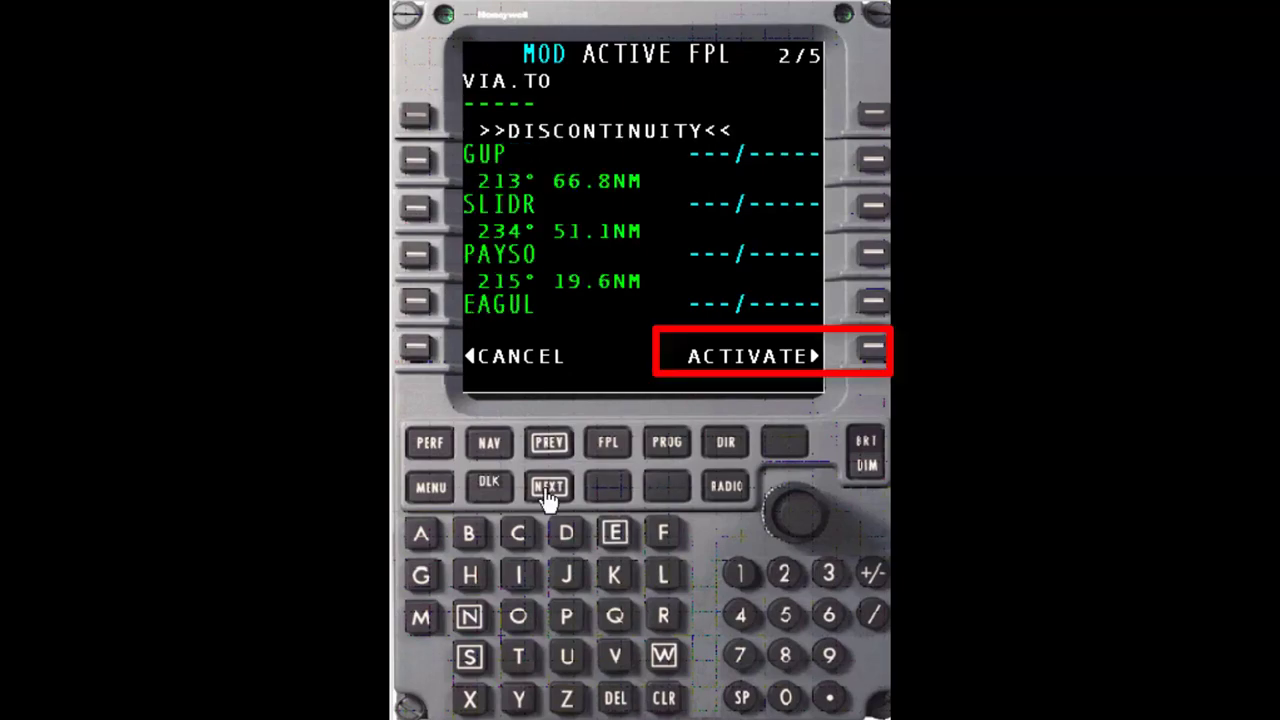
click(872, 352)
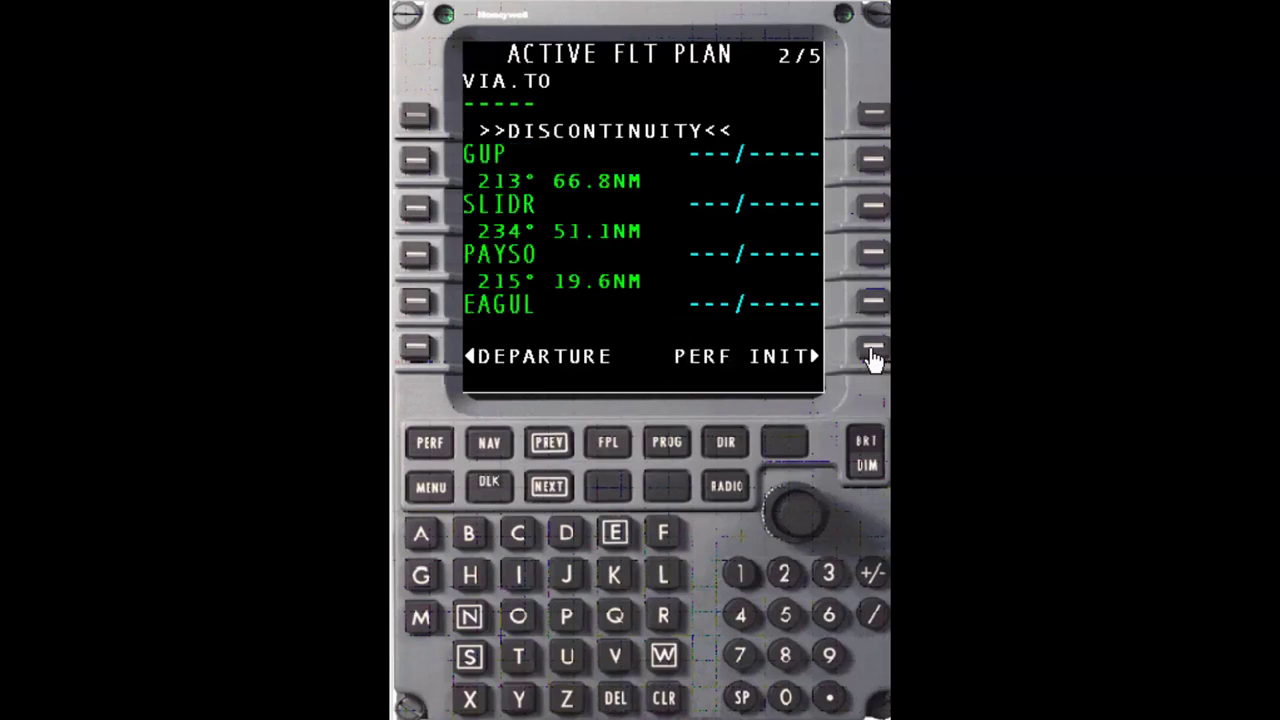
Select runway 26 and the ATOMK3 SID for the KABQ departure and apply them to the route.
click(420, 352)
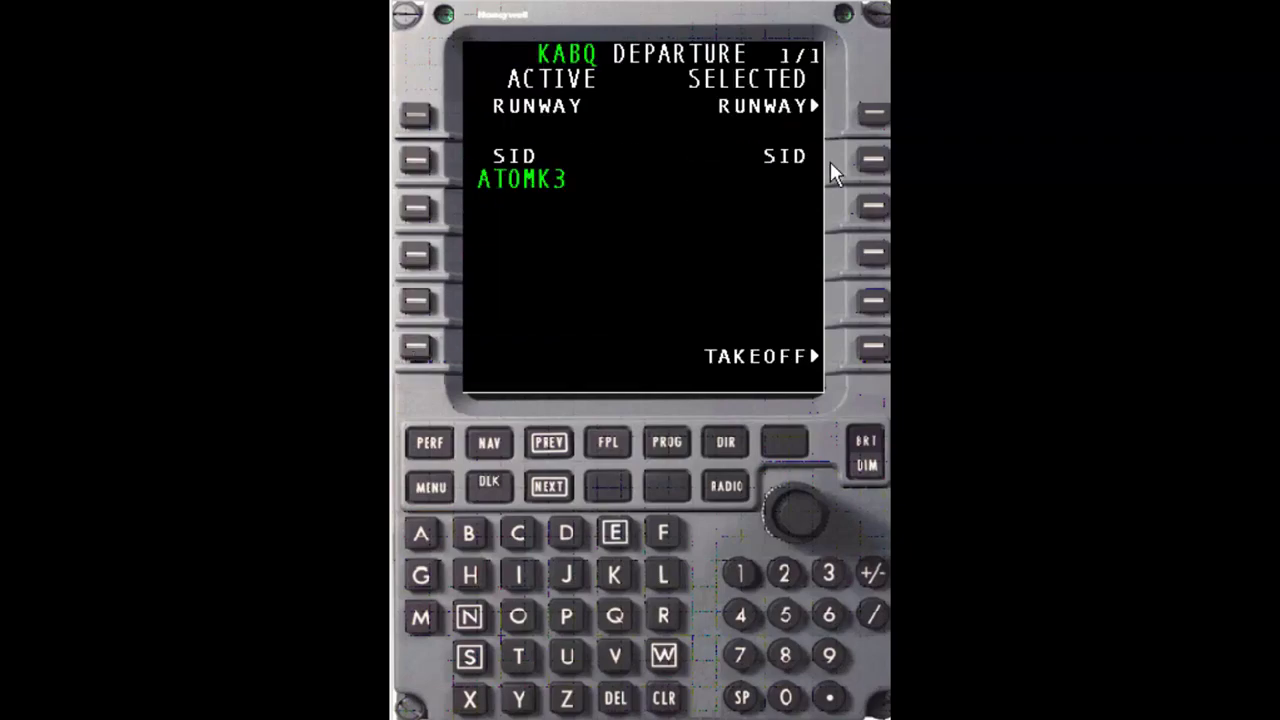
click(873, 117)
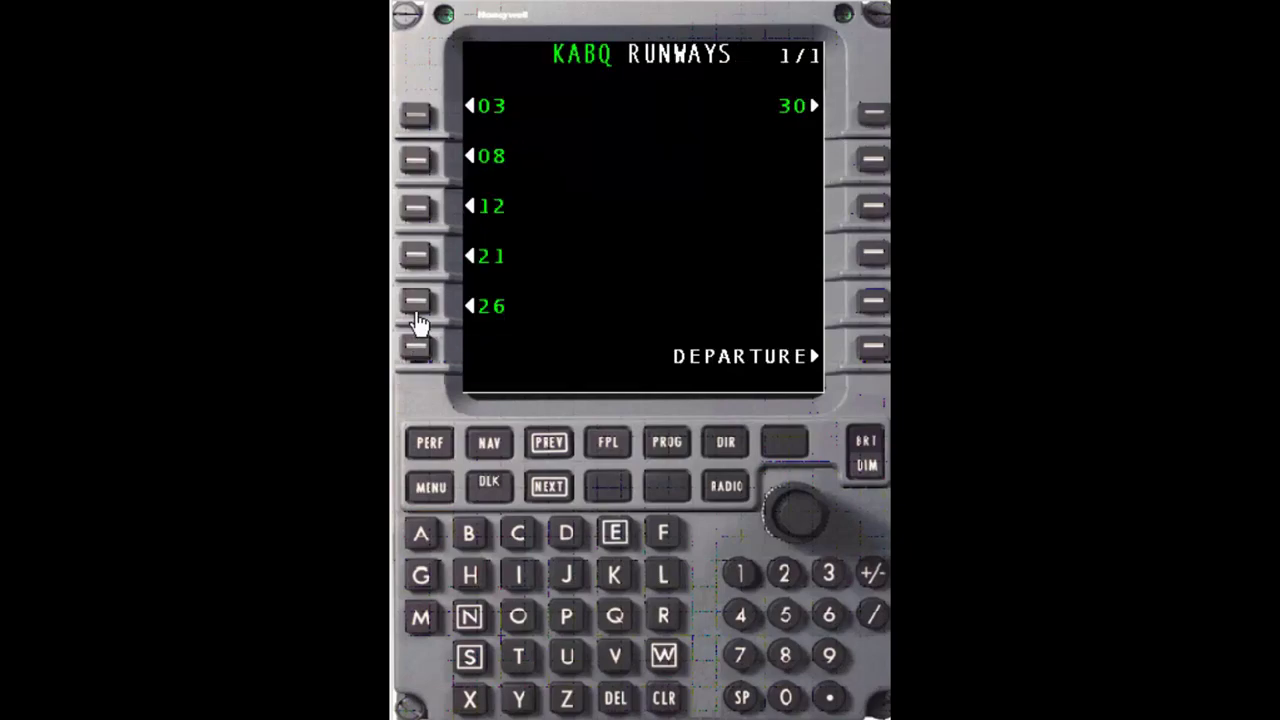
click(416, 301)
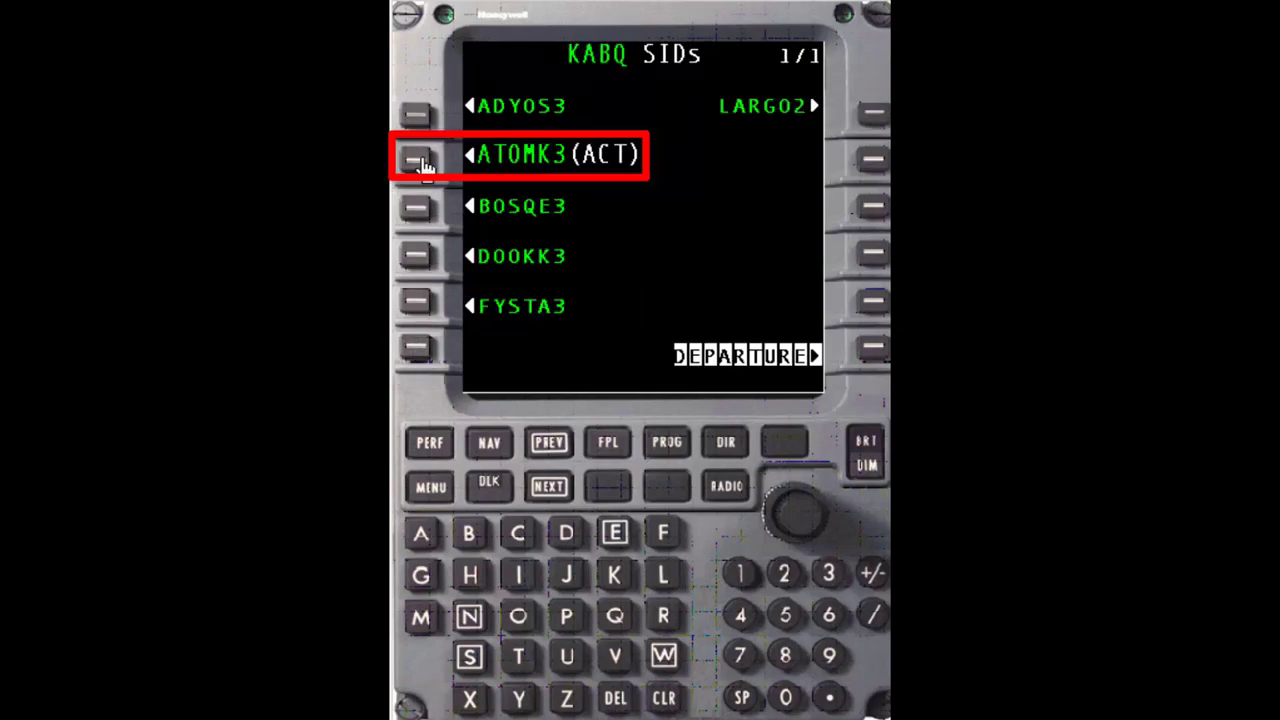
click(420, 162)
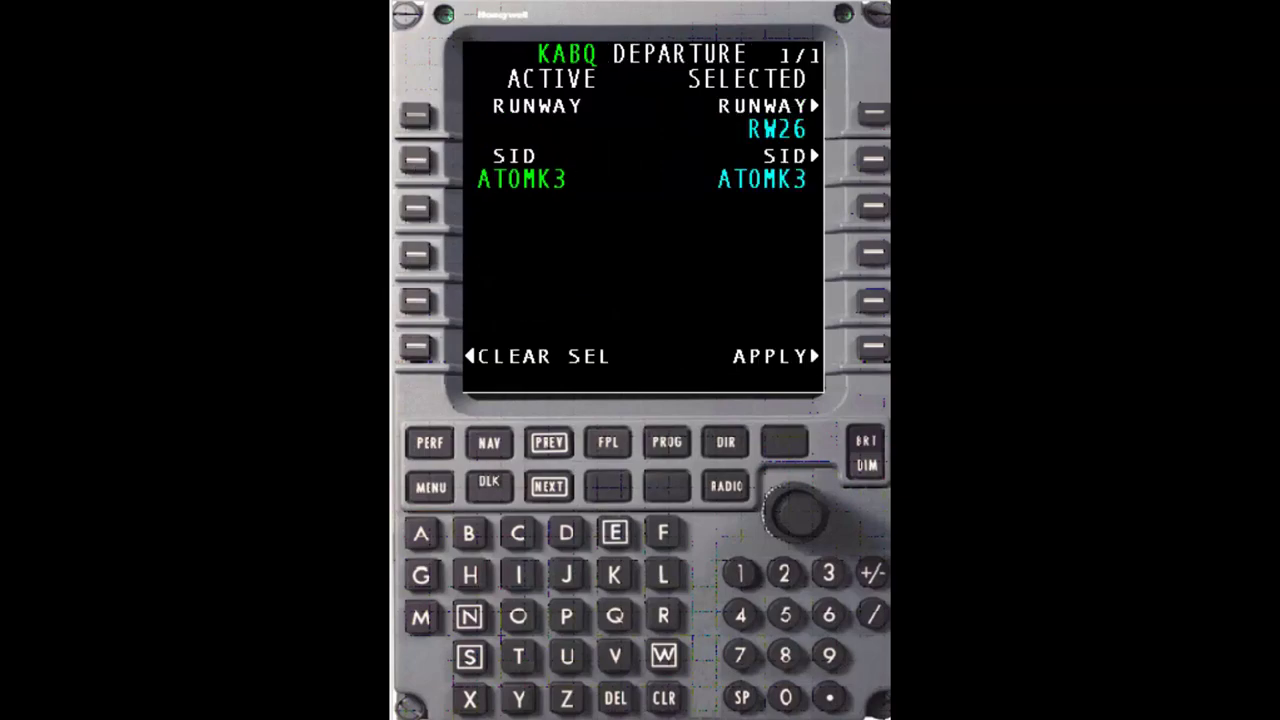
click(874, 350)
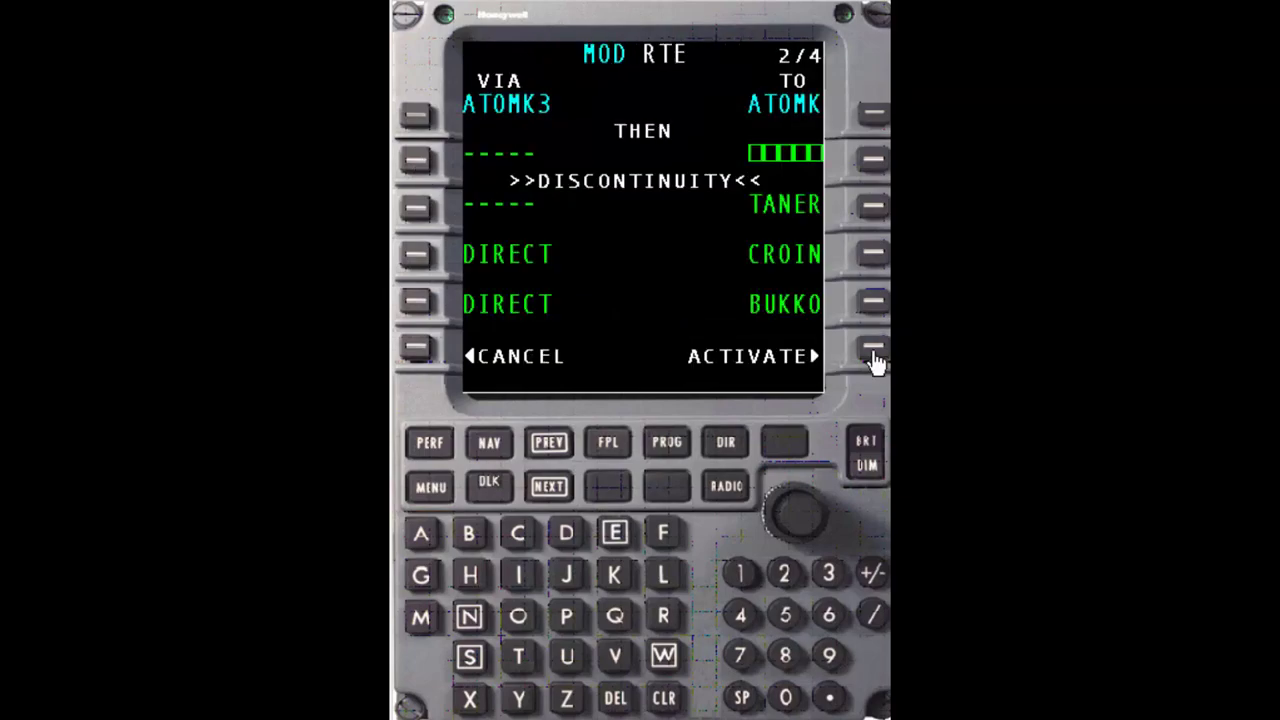
Close the discontinuity after ATOMK by connecting it directly to TANER, and activate the modified flight plan.
click(612, 446)
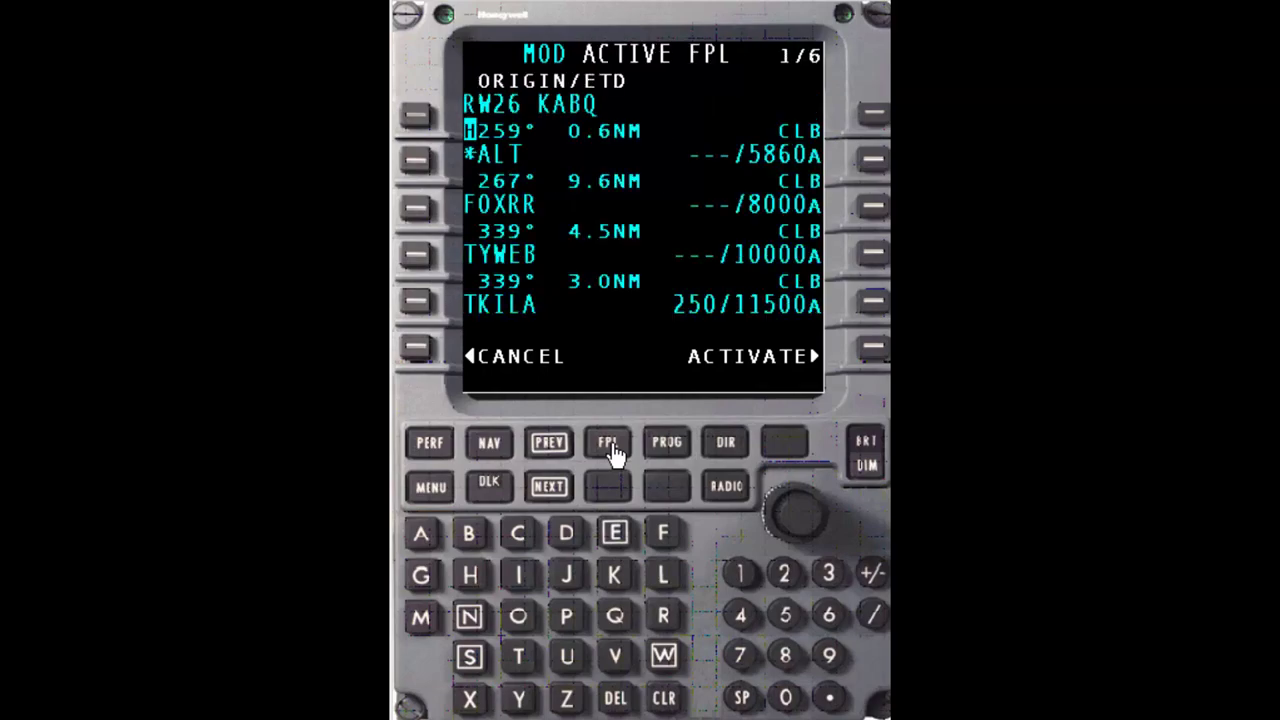
click(548, 487)
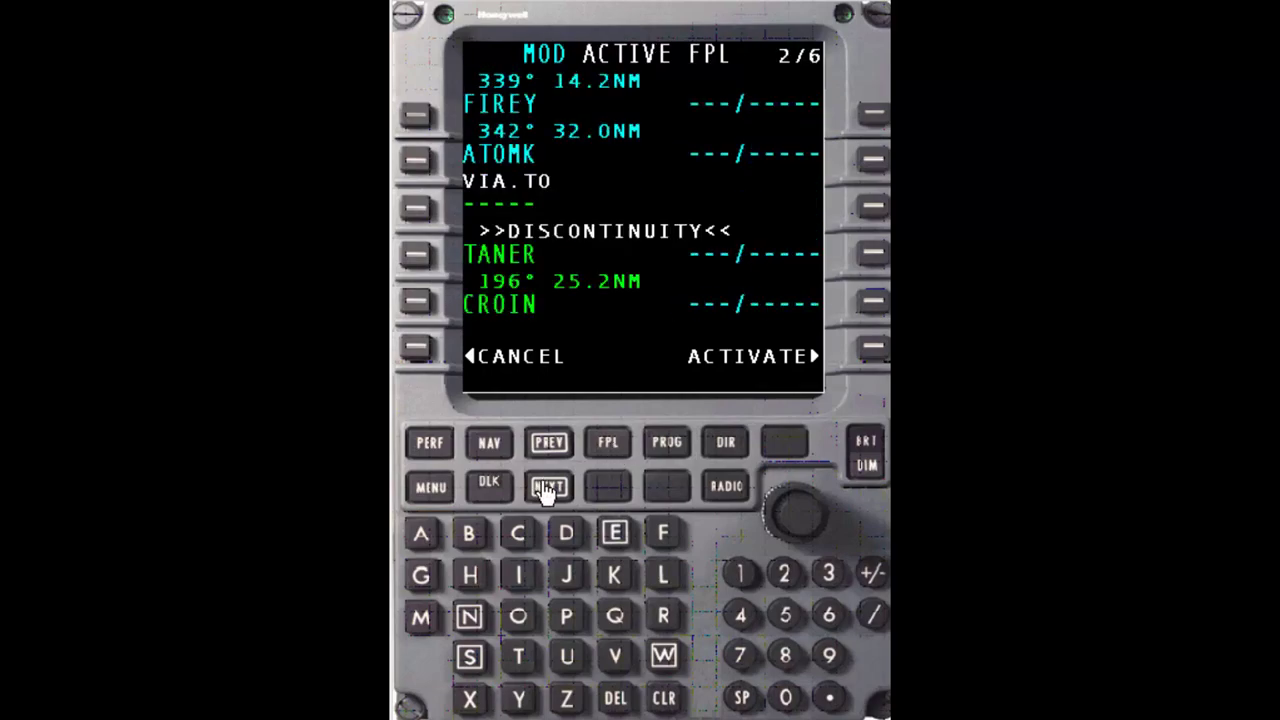
click(419, 258)
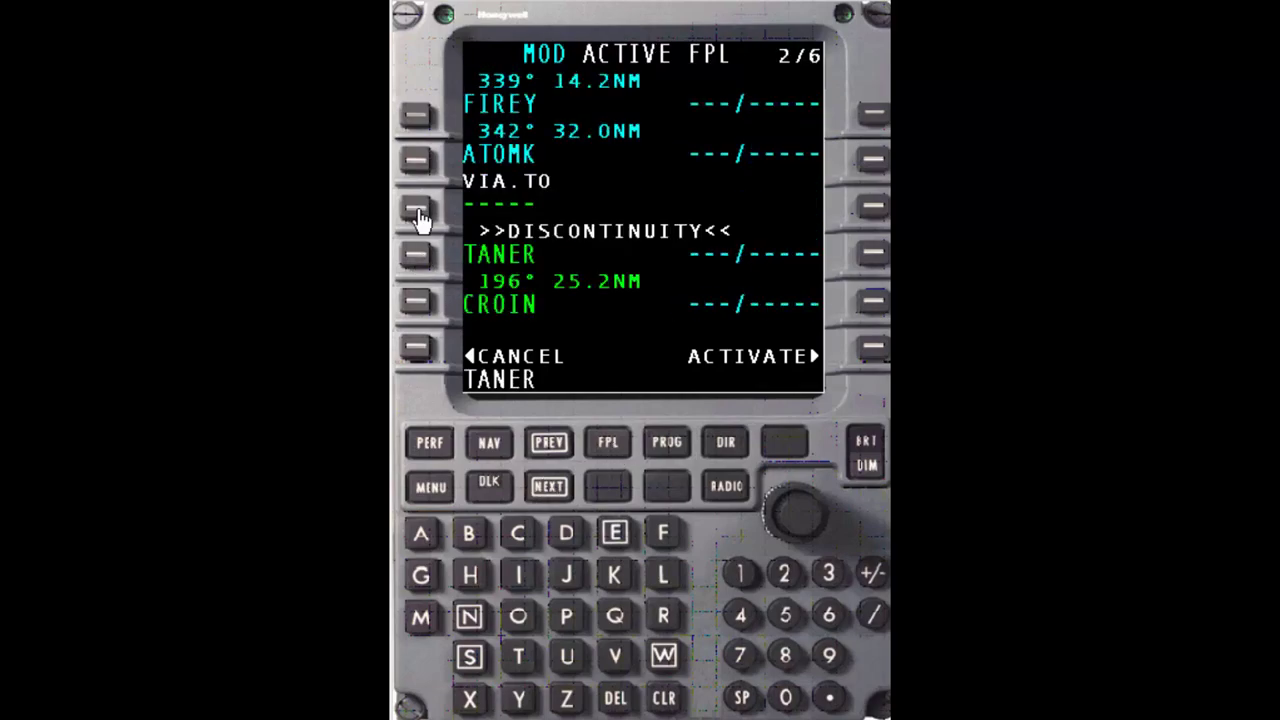
click(418, 212)
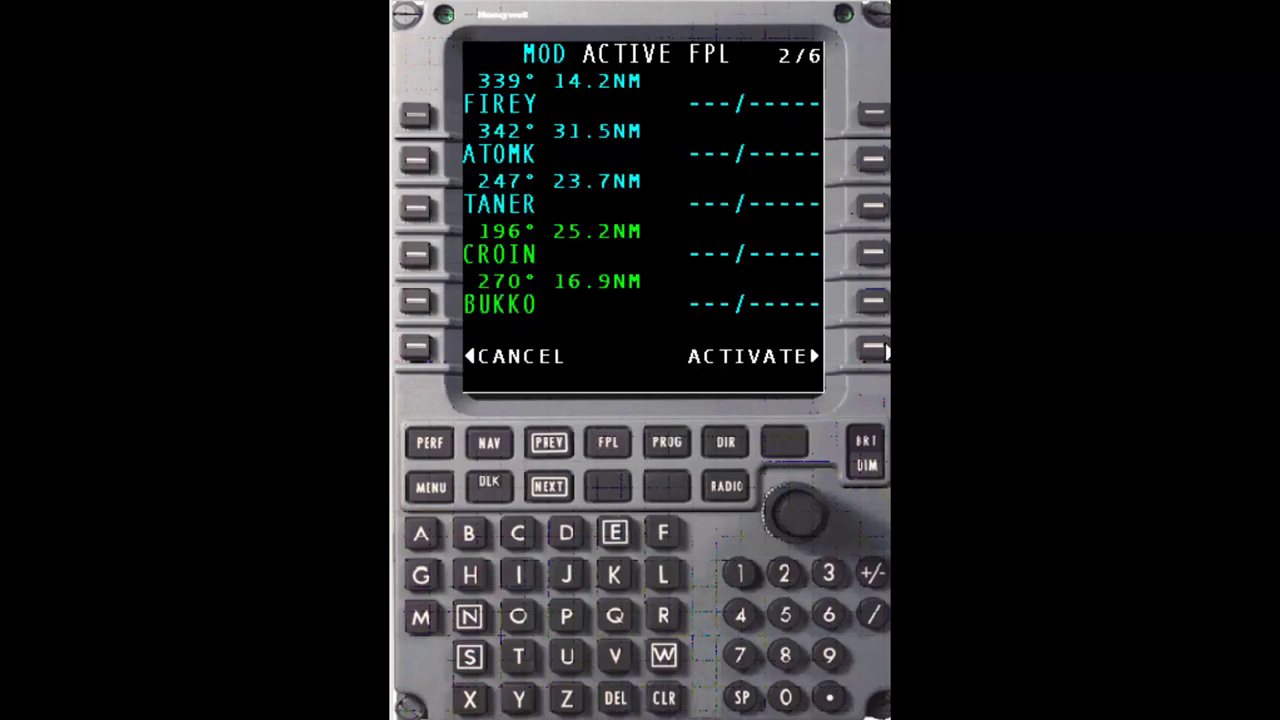
click(876, 352)
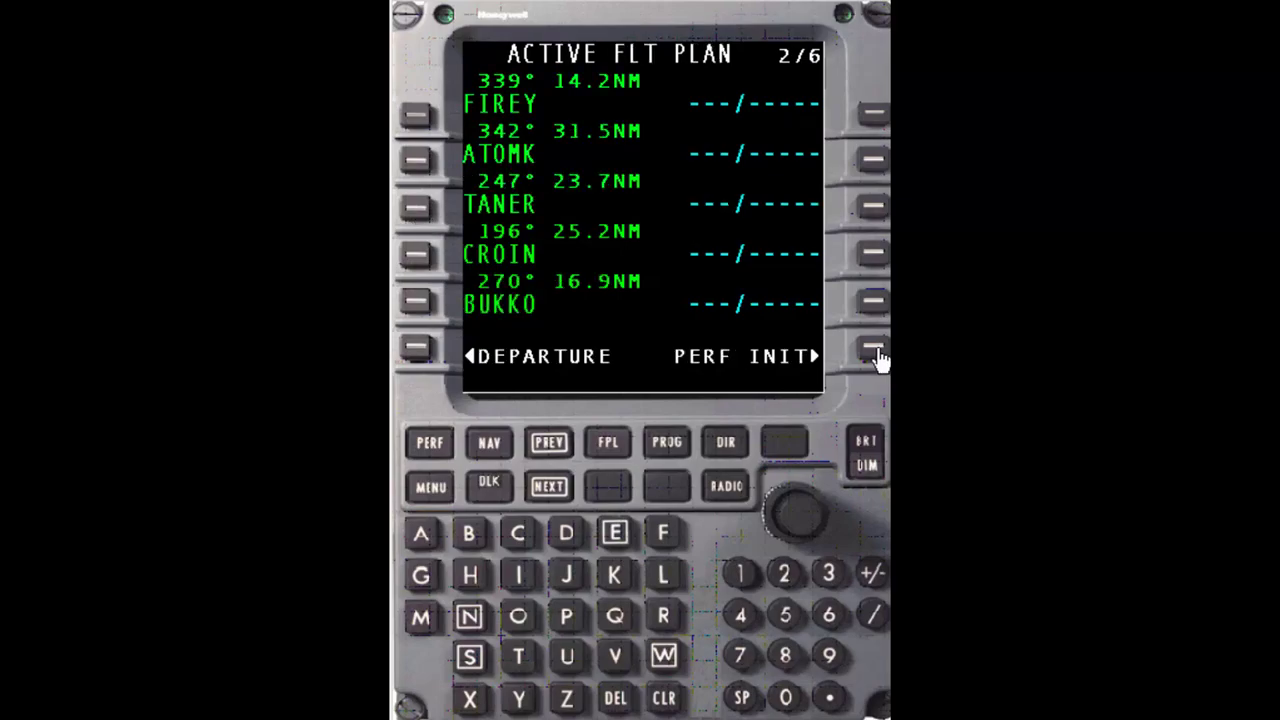